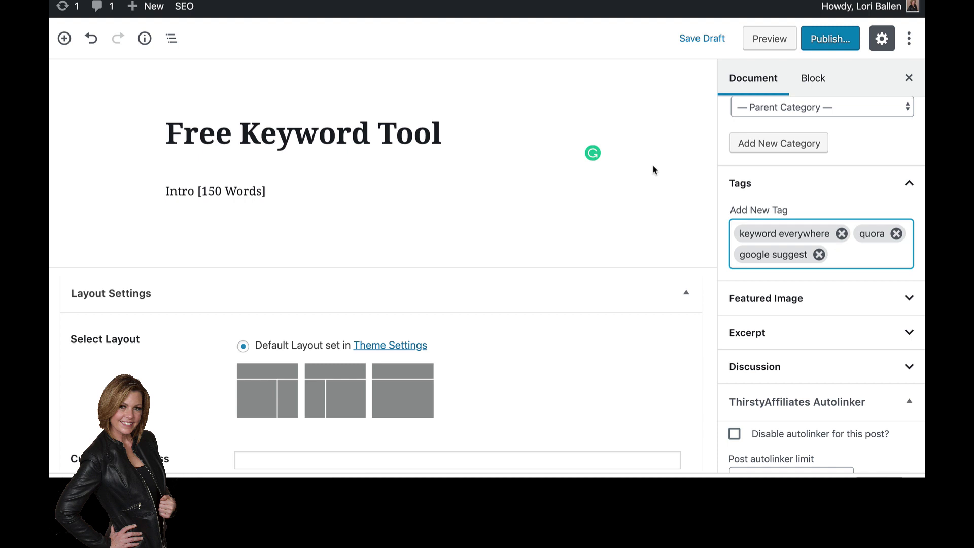
Step: Open the Featured Image settings of the Free Keyword Tool post
scroll(888, 209, up, 2)
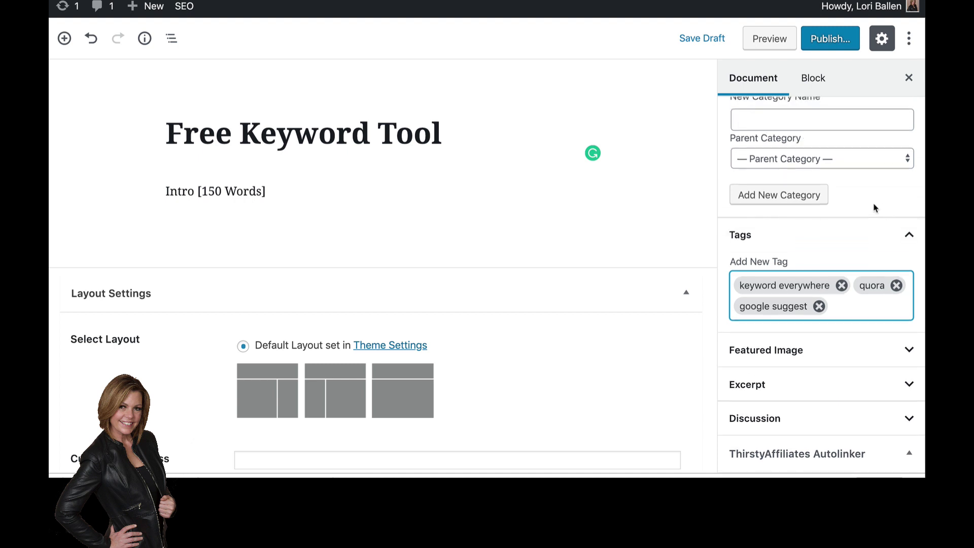
scroll(875, 205, down, 4)
scroll(833, 214, down, 1)
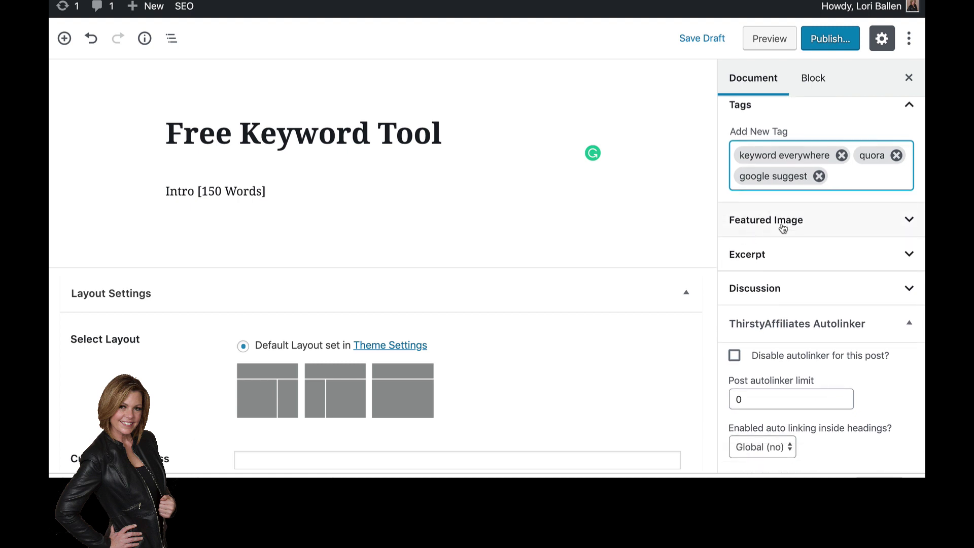
click(792, 230)
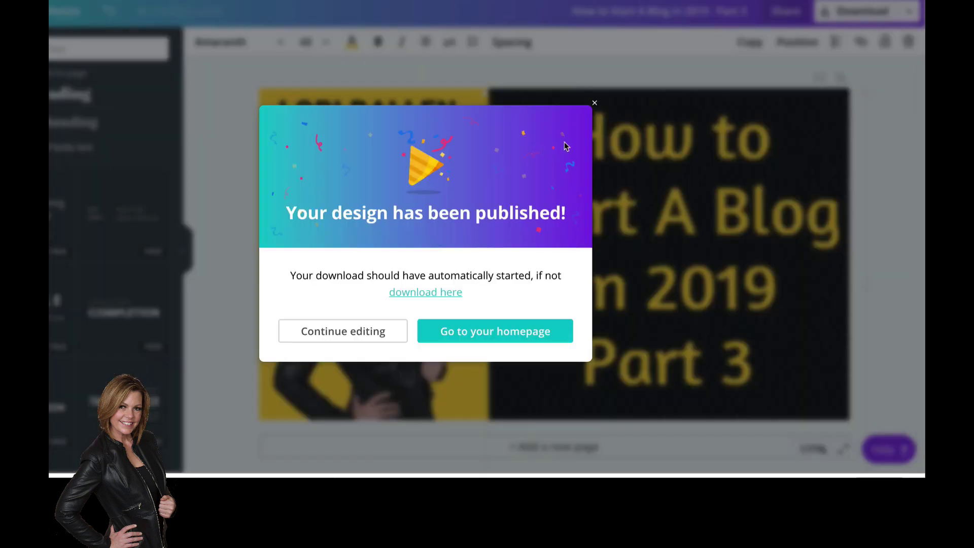
Step: Switch to Canva, close the published-design message, and try removing the "Part 3" line from the blog graphic's title
click(596, 104)
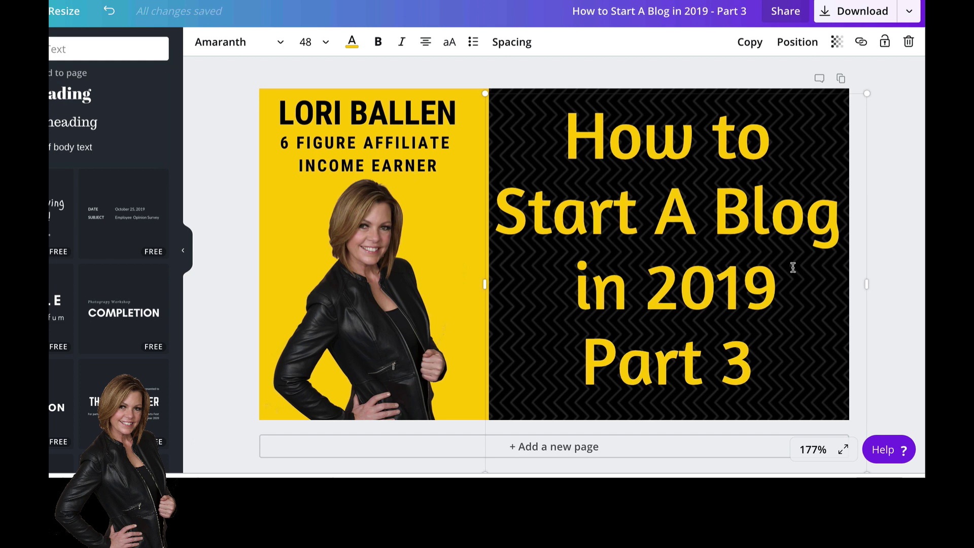
drag(755, 356, 572, 362)
key(BackSpace)
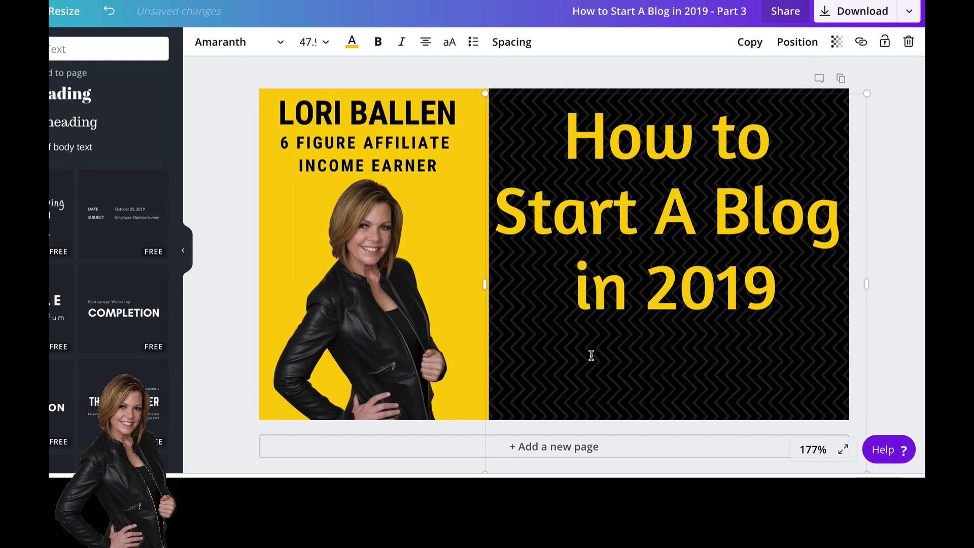
key(ctrl+z)
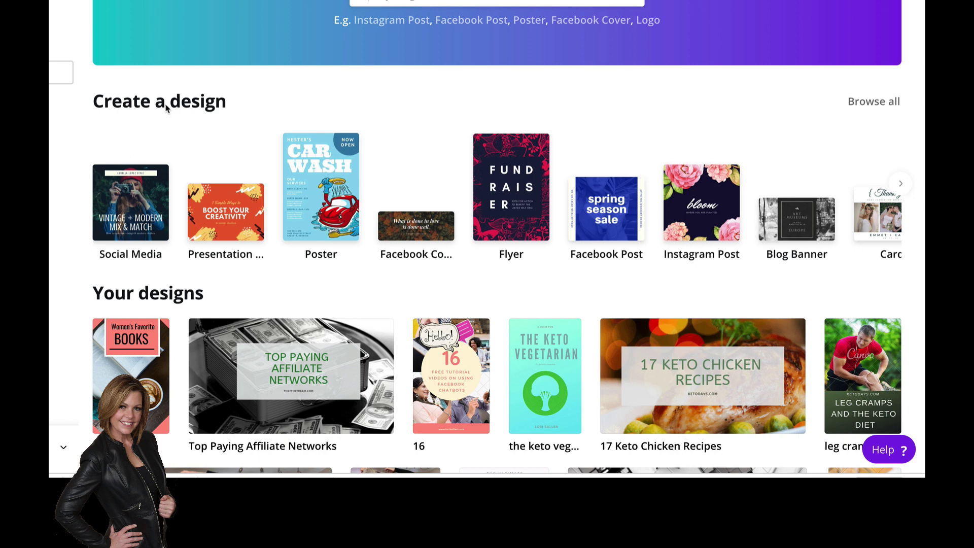
Step: Create a Blog Banner design in Canva and apply the "Blog Post" template with the plant and notebook photo
scroll(159, 234, down, 1)
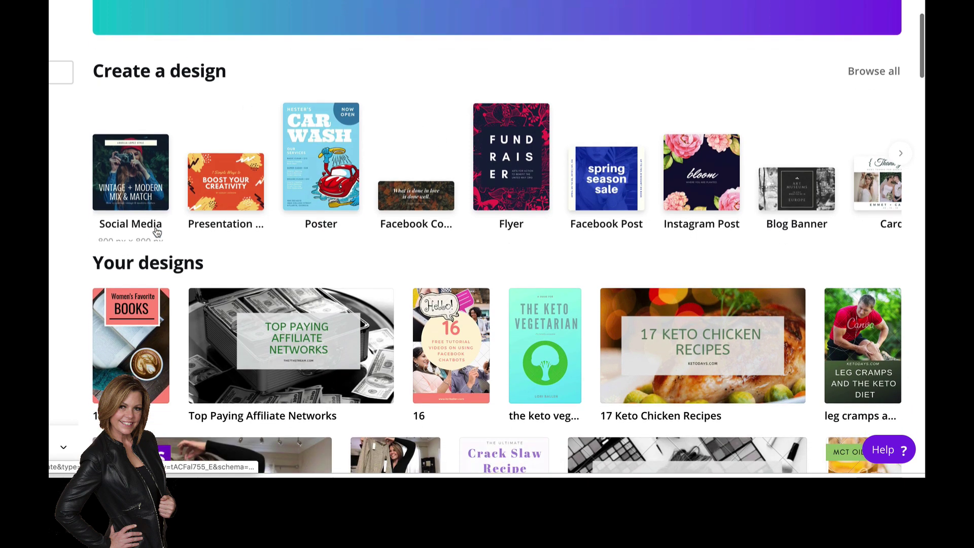
scroll(147, 175, down, 2)
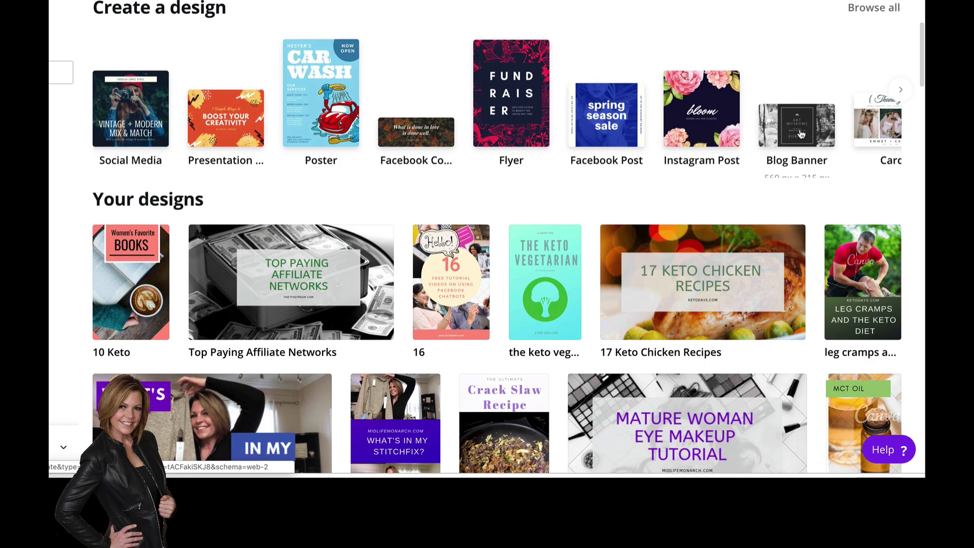
click(798, 135)
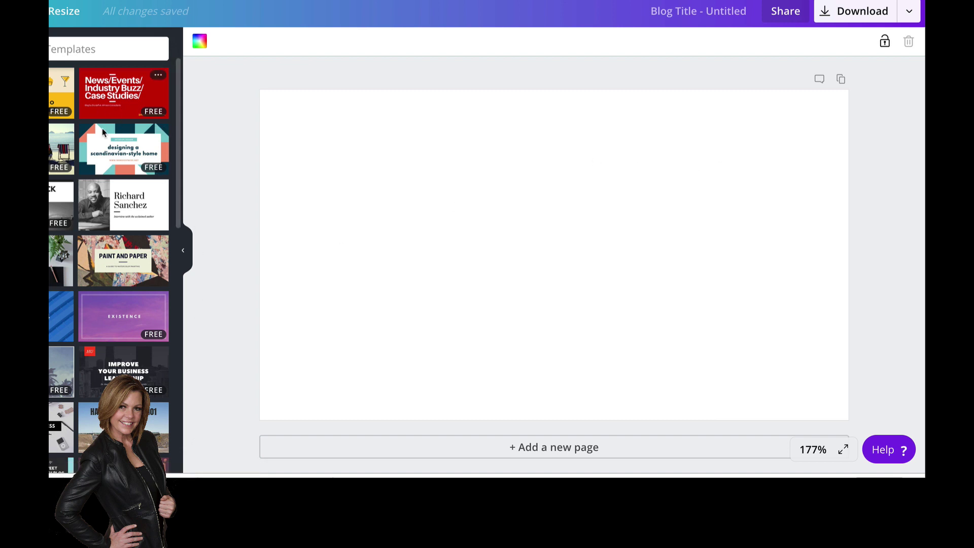
click(61, 260)
click(523, 239)
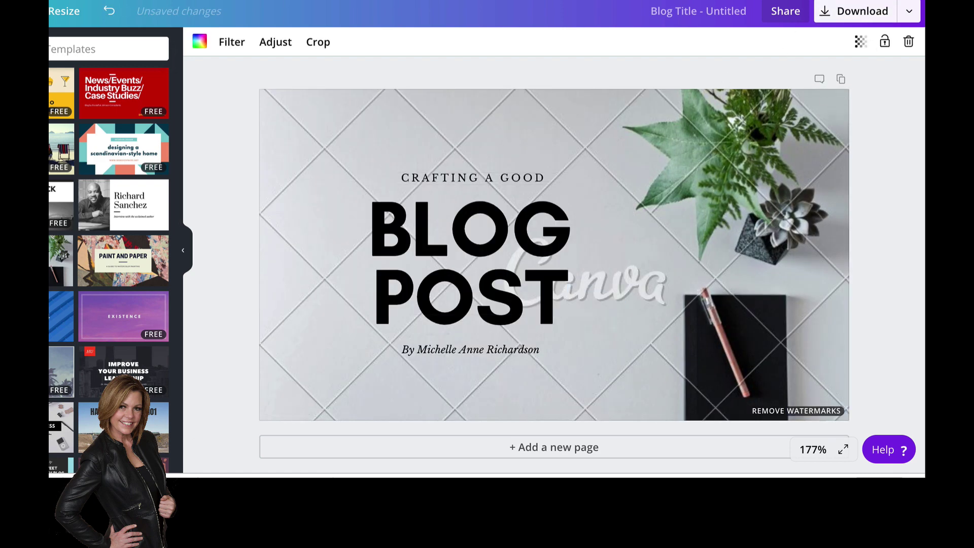
Step: Switch to The 7th Stream website and examine the styling of the featured images in its recent posts
key(super+t)
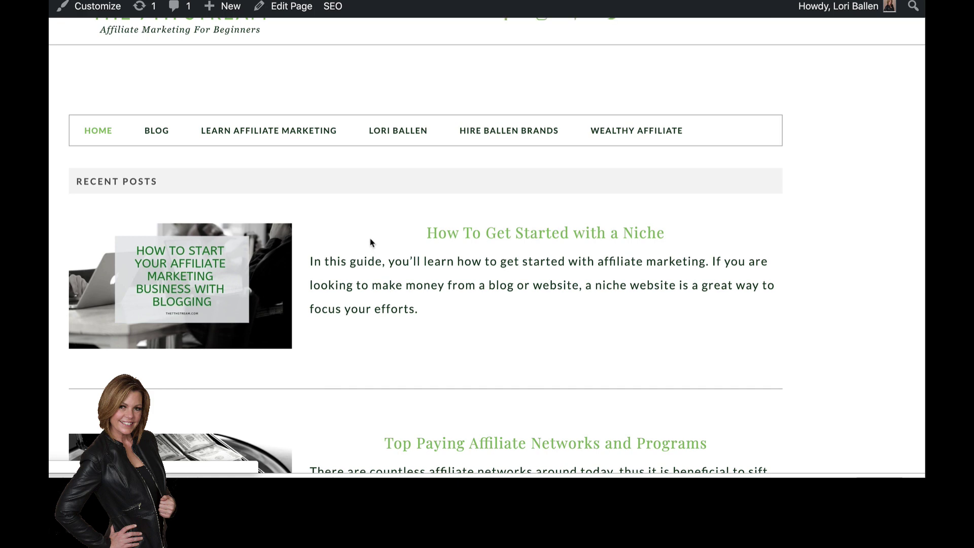
scroll(236, 257, down, 5)
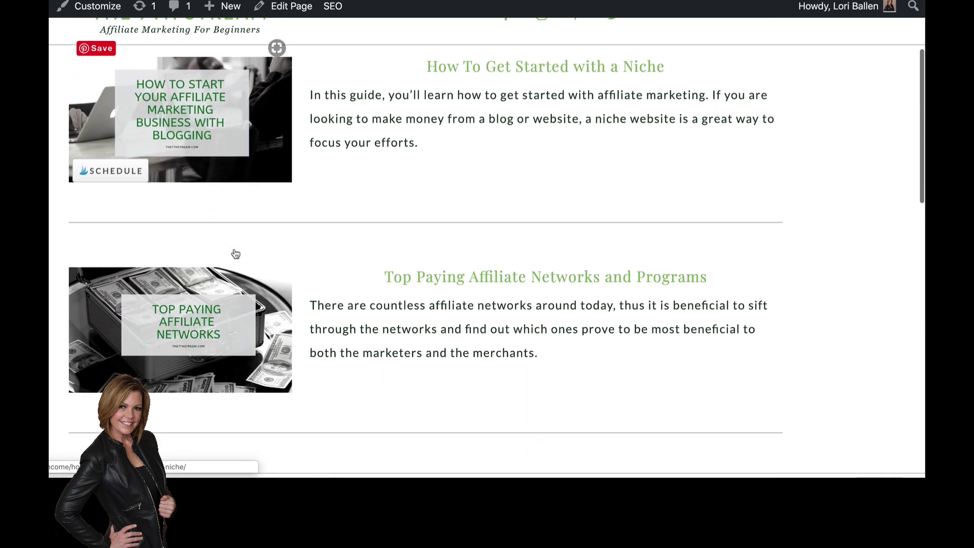
scroll(236, 253, down, 8)
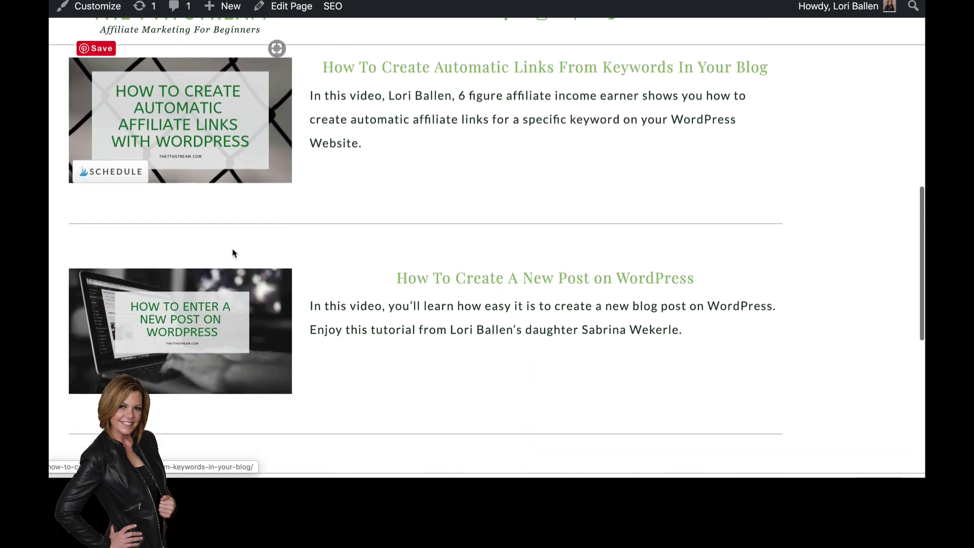
scroll(233, 253, down, 4)
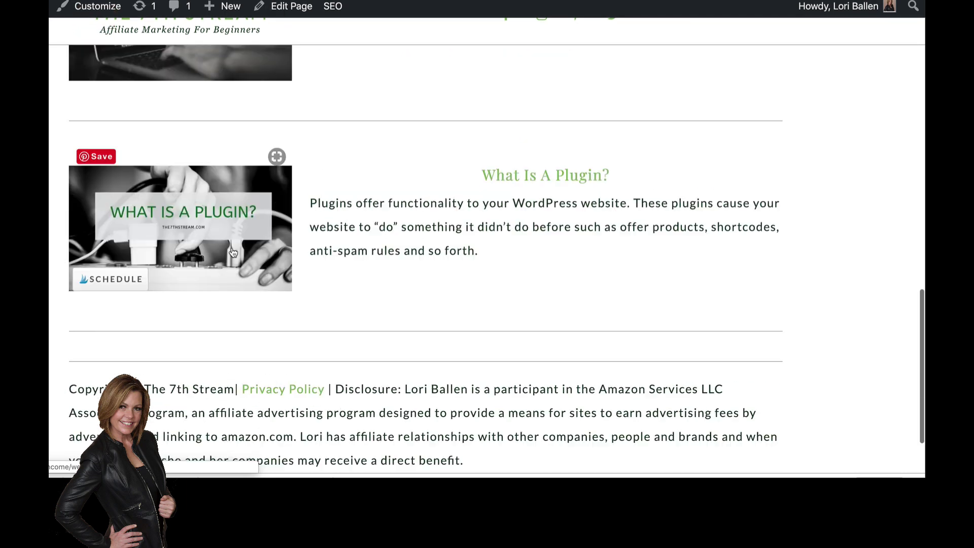
scroll(180, 314, up, 2)
scroll(180, 313, up, 7)
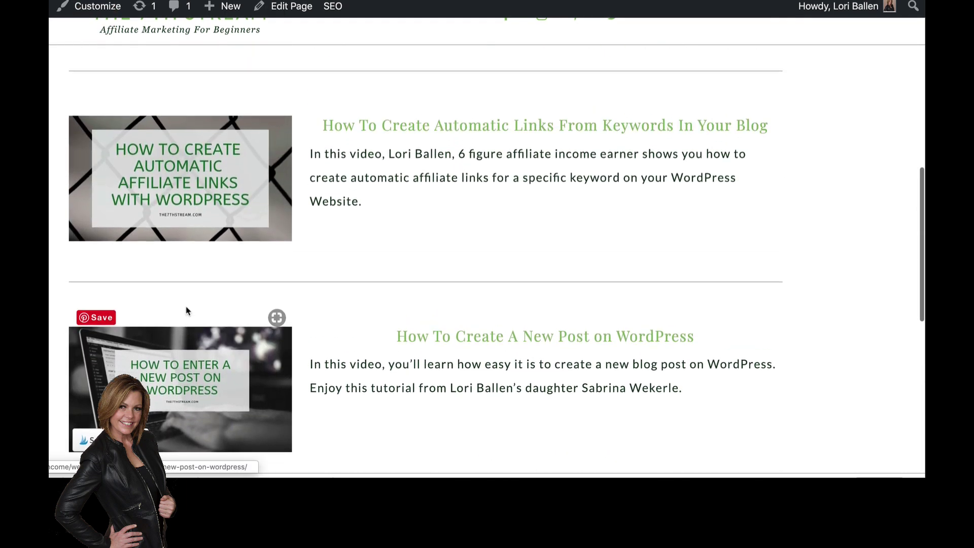
scroll(180, 308, up, 5)
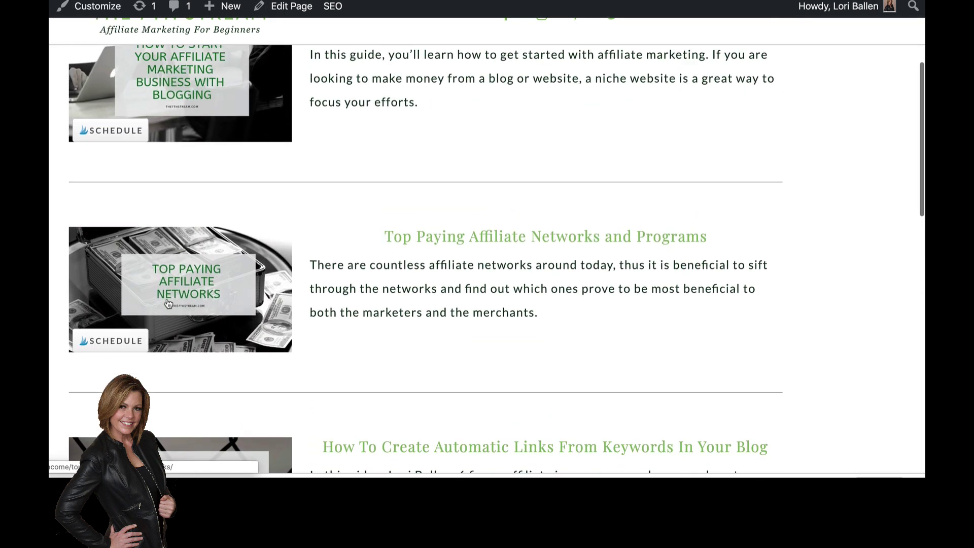
scroll(170, 303, up, 3)
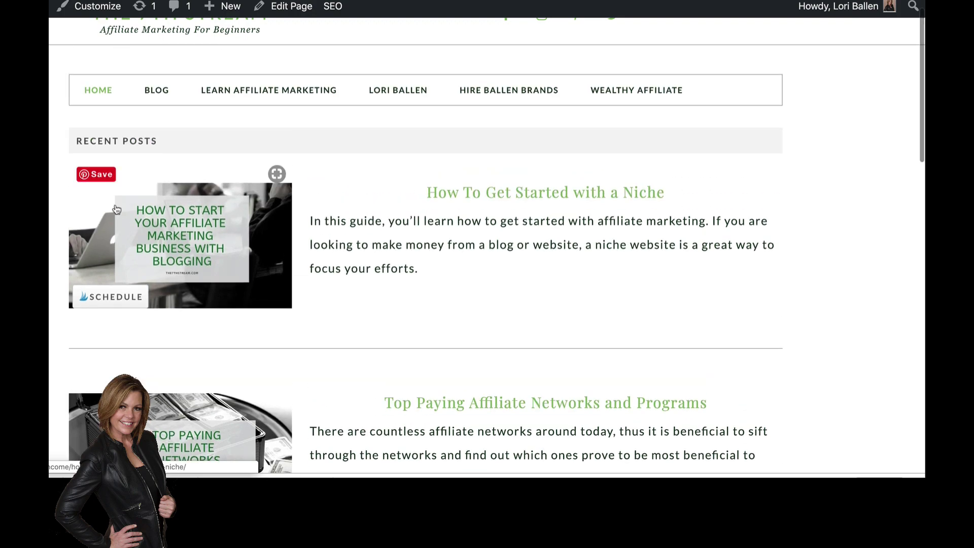
scroll(154, 240, down, 13)
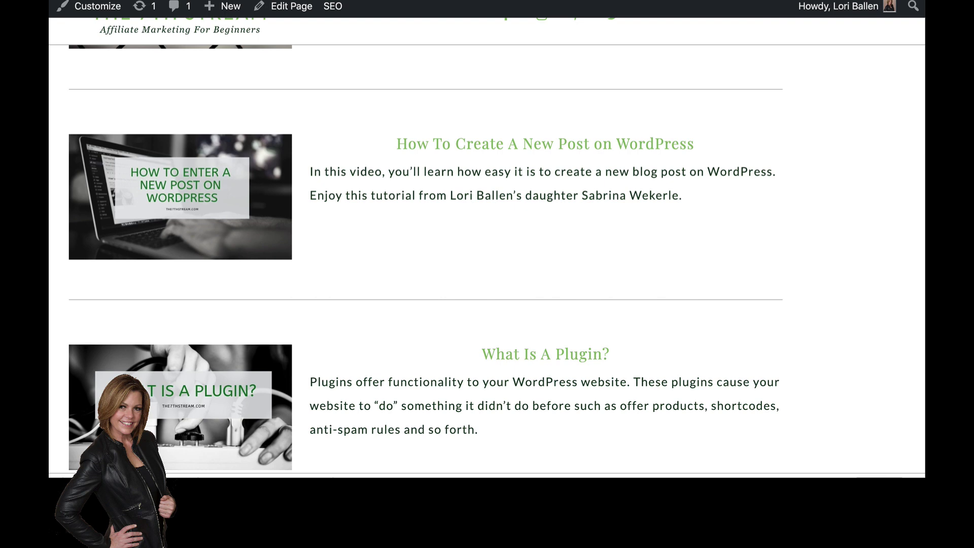
Step: Open loriballen.com in a new browser tab
key(ctrl+t)
text(loriballe)
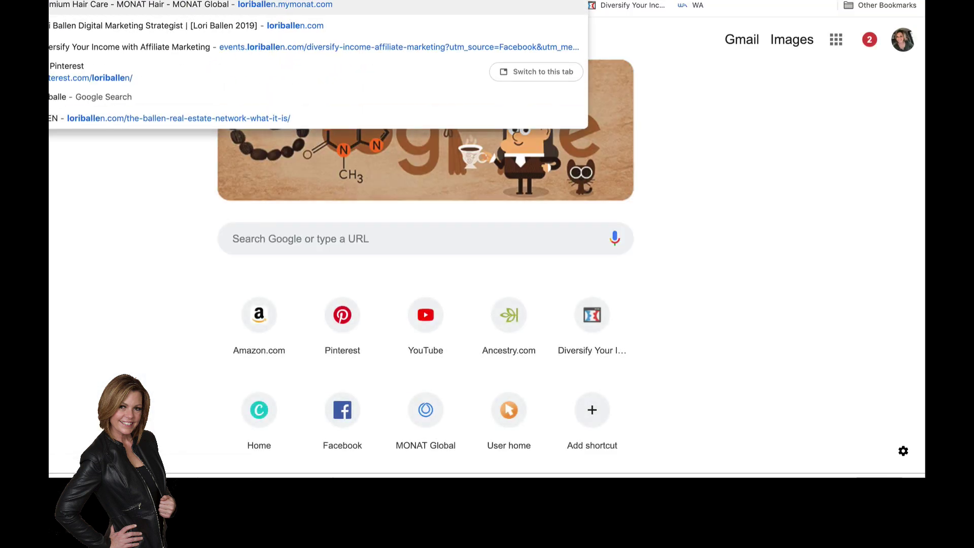
key(Return)
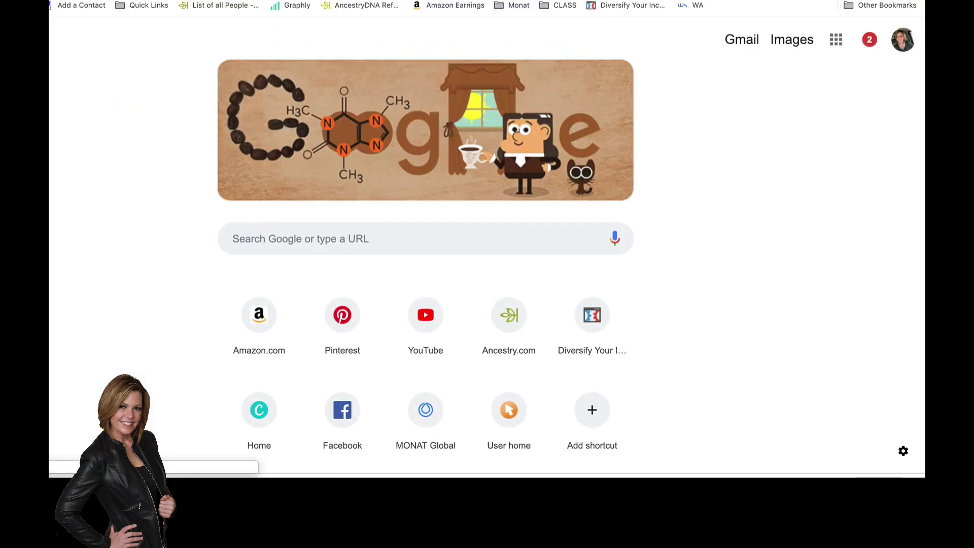
Step: Examine the featured images in the site's recent posts and compare them with those on The 7th Stream
scroll(542, 152, down, 1)
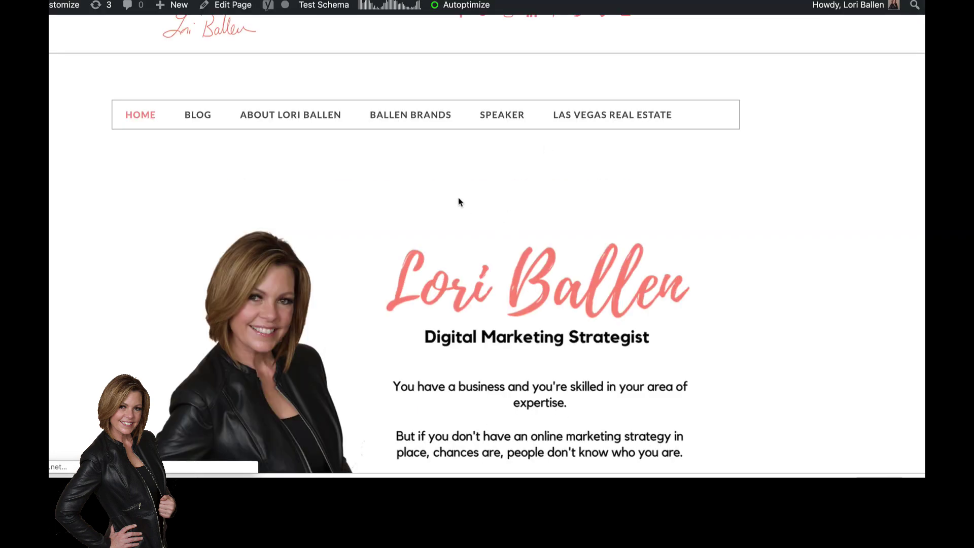
scroll(459, 202, down, 2)
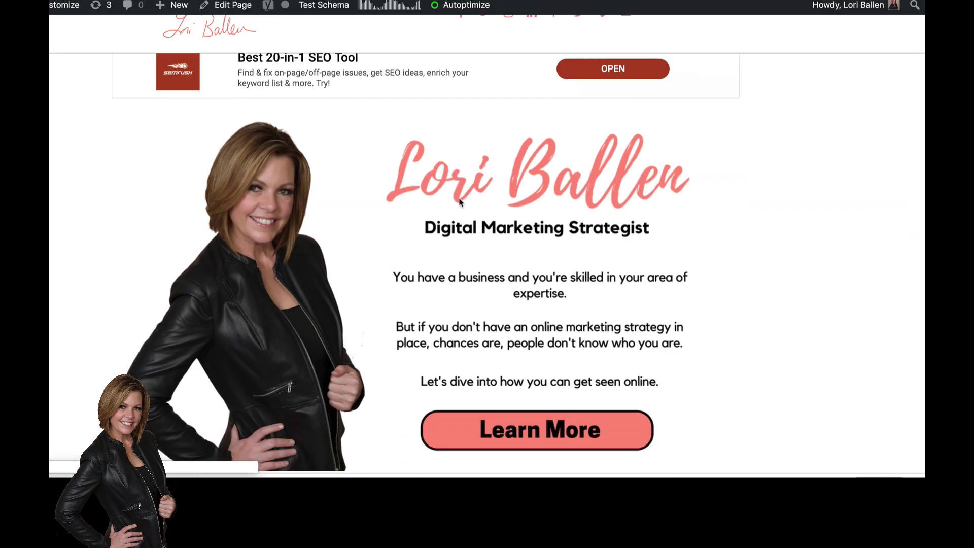
scroll(460, 202, down, 20)
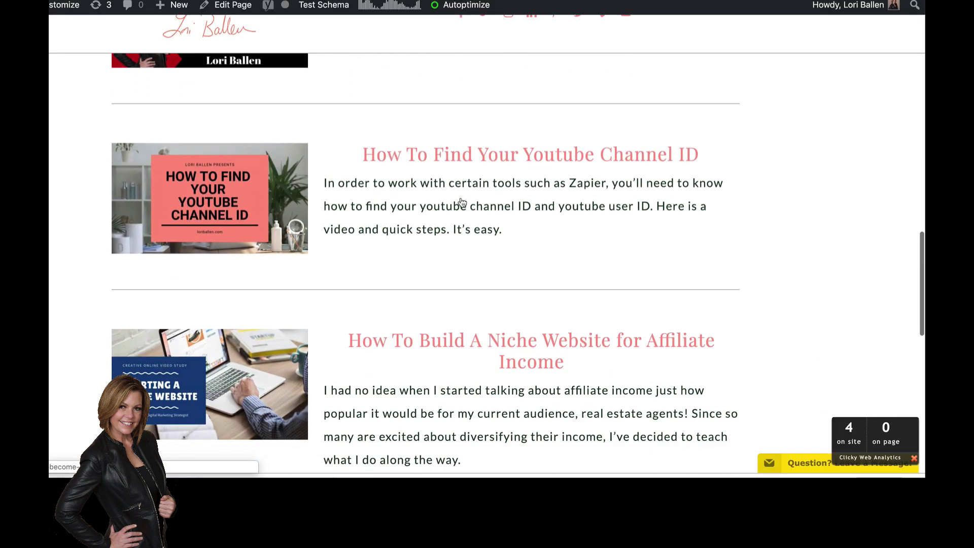
scroll(504, 190, up, 10)
scroll(504, 188, down, 3)
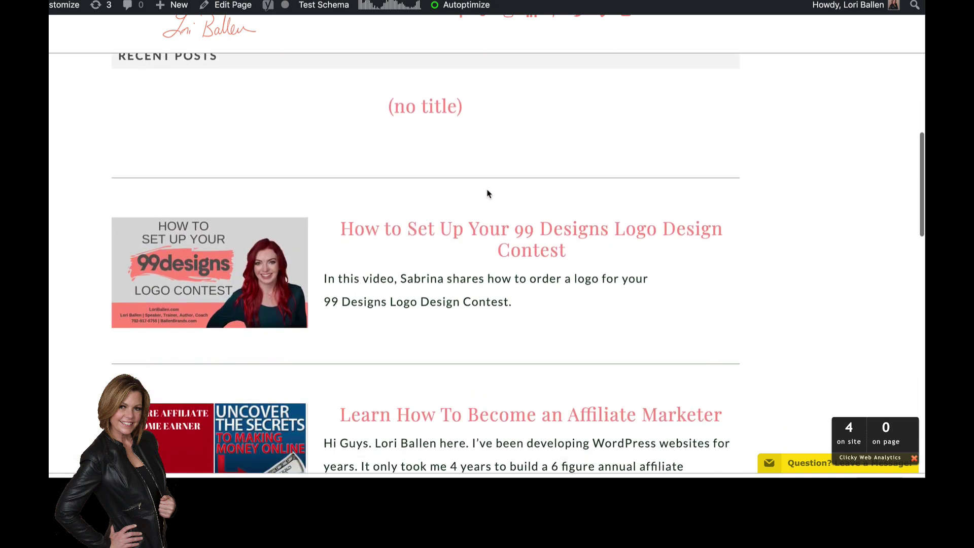
scroll(488, 193, down, 4)
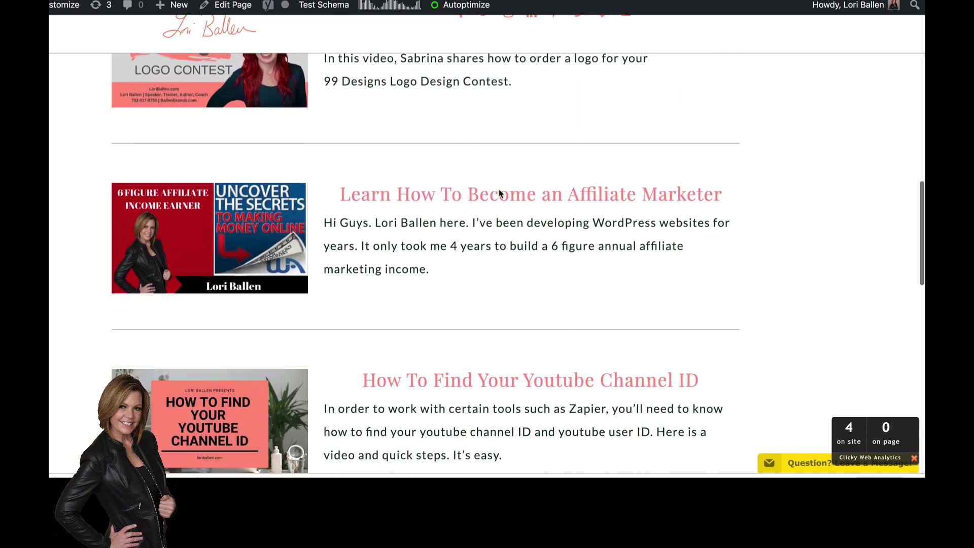
scroll(330, 203, down, 8)
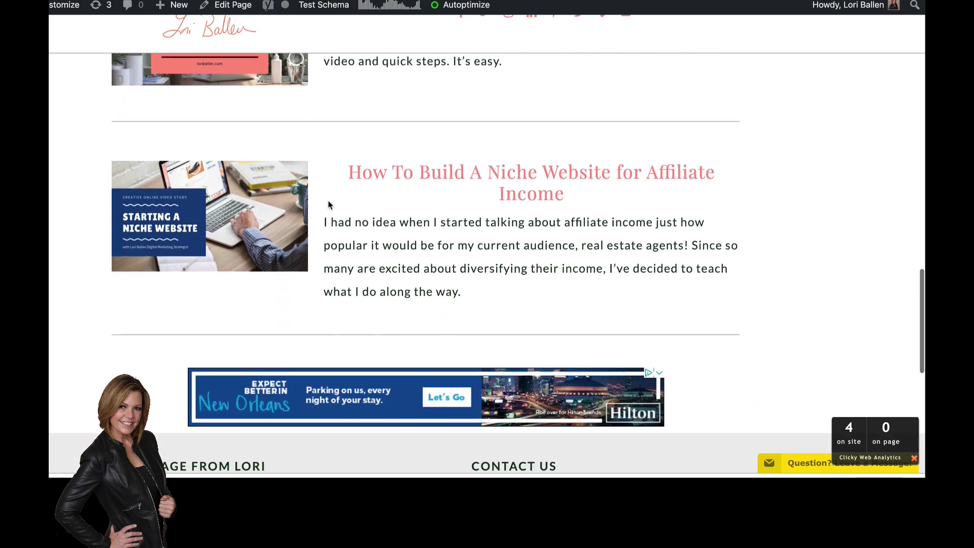
scroll(328, 205, down, 7)
scroll(247, 206, up, 20)
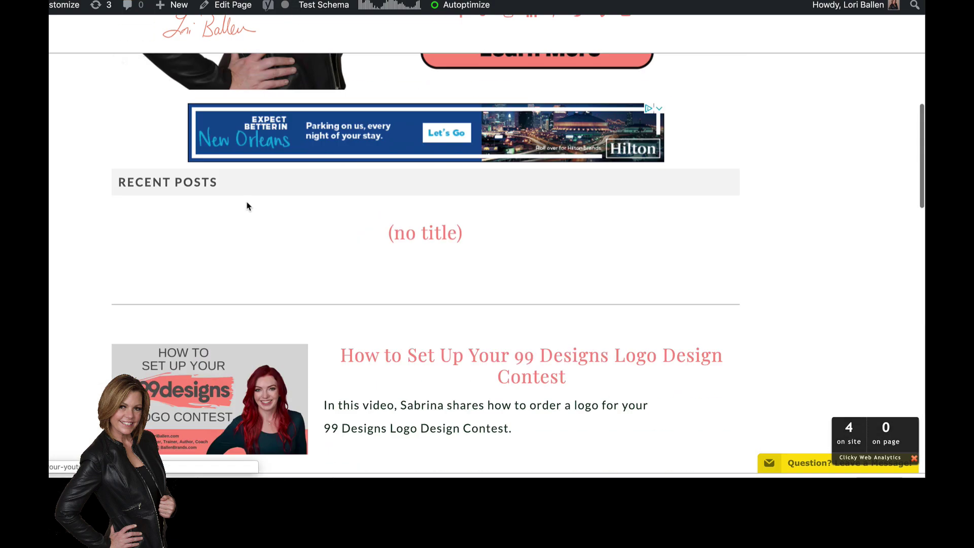
scroll(247, 206, down, 7)
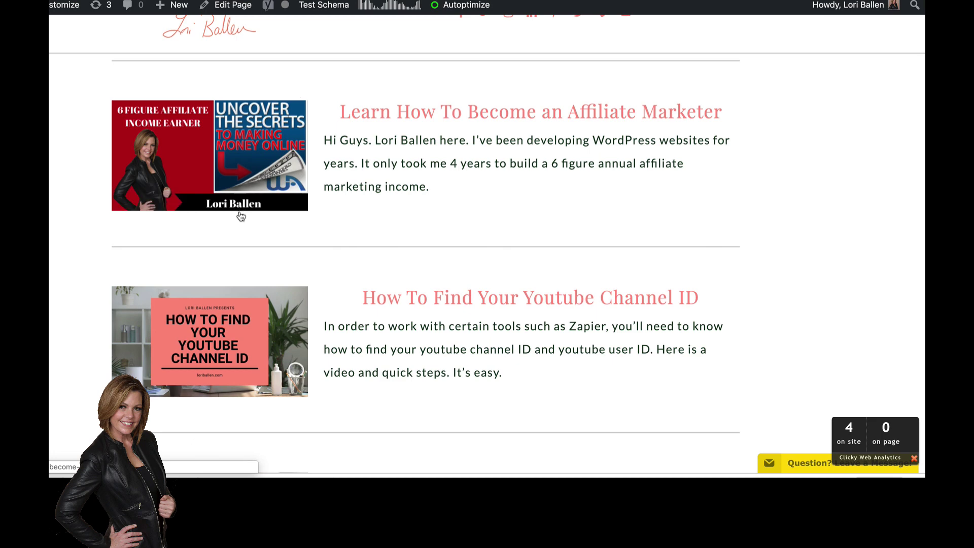
scroll(210, 319, down, 3)
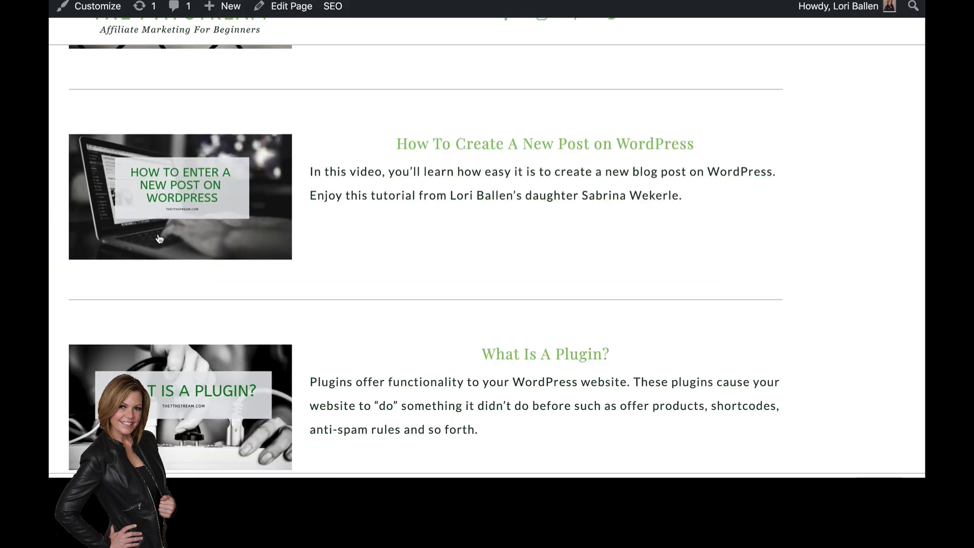
scroll(152, 239, up, 3)
scroll(153, 238, down, 1)
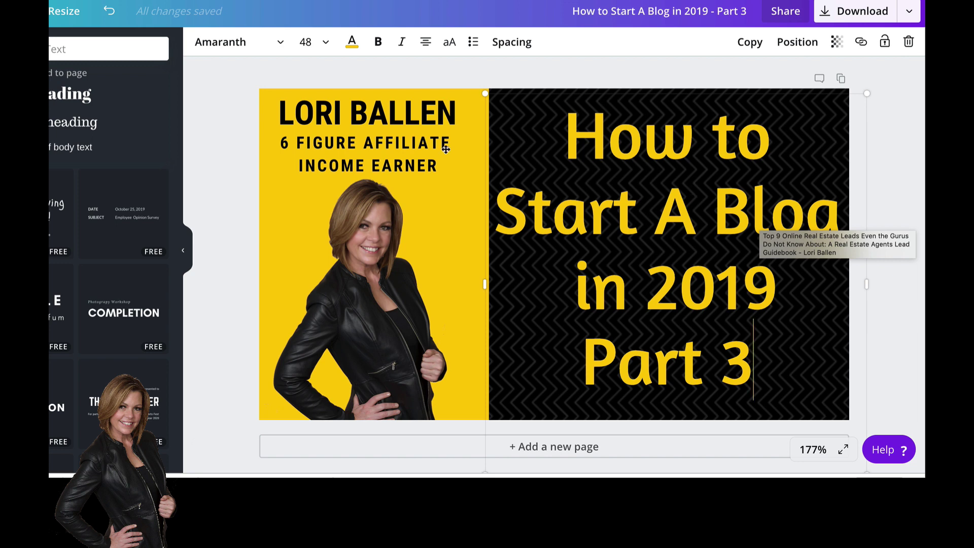
Step: Recolour the yellow background panel behind the portrait with the bright green from the "The 7th Stream" brand palette
mouse_move(283, 223)
click(276, 196)
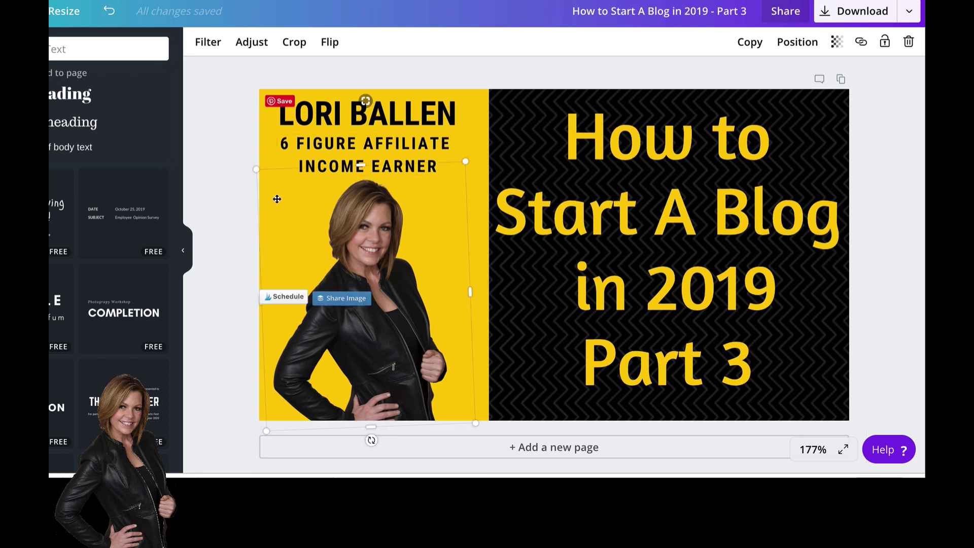
click(486, 141)
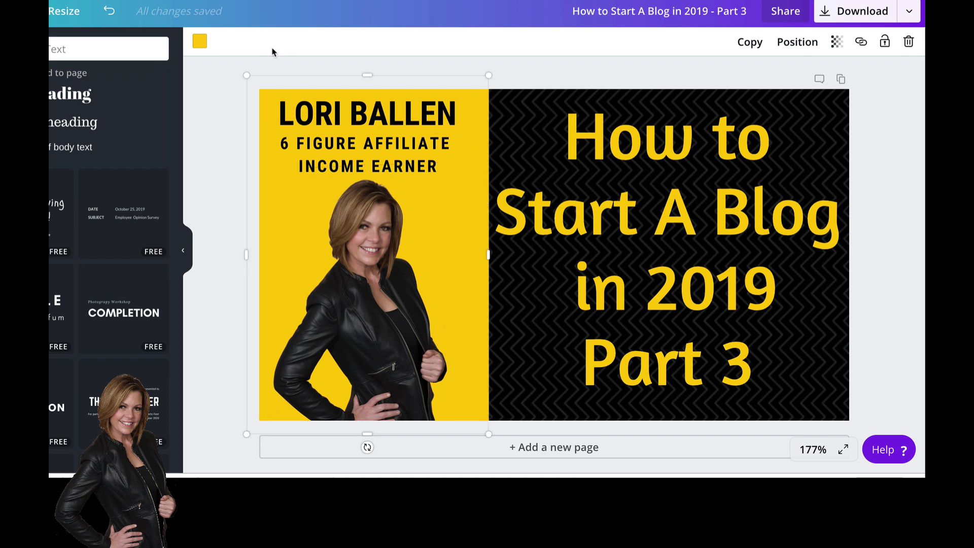
click(199, 42)
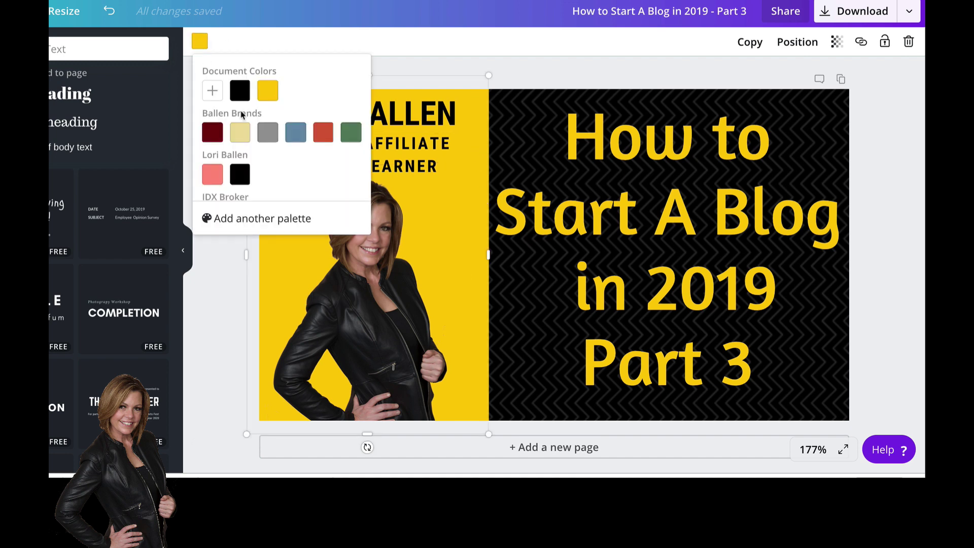
scroll(282, 174, down, 4)
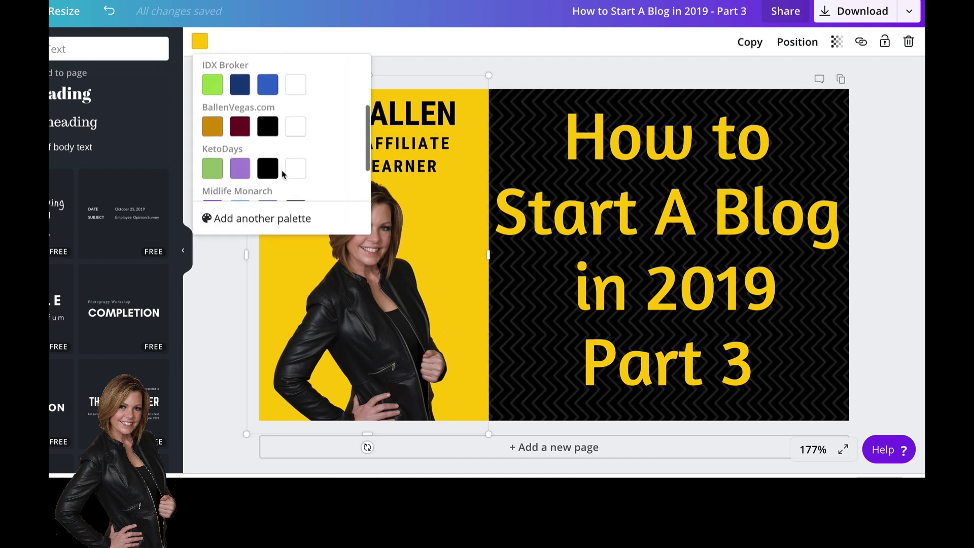
scroll(282, 174, down, 2)
scroll(289, 171, up, 1)
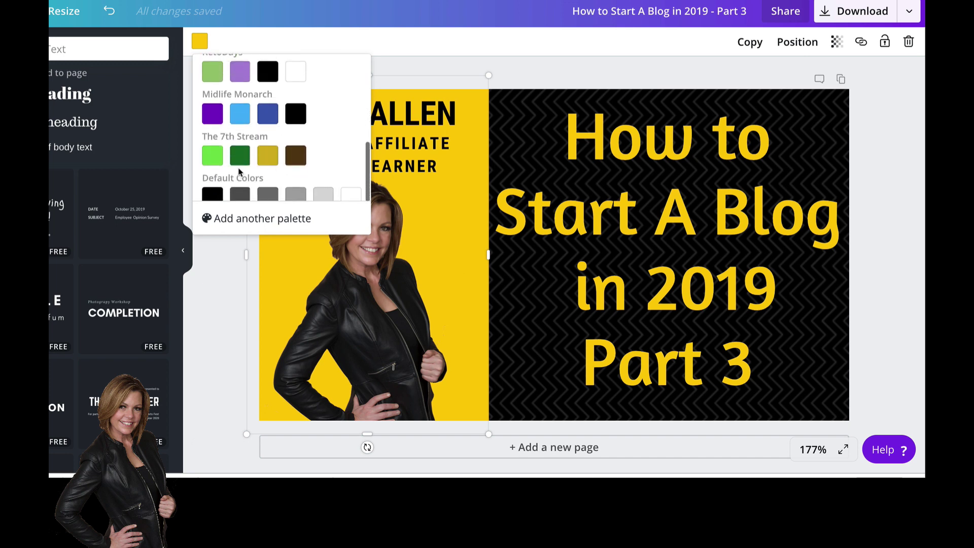
scroll(284, 162, up, 1)
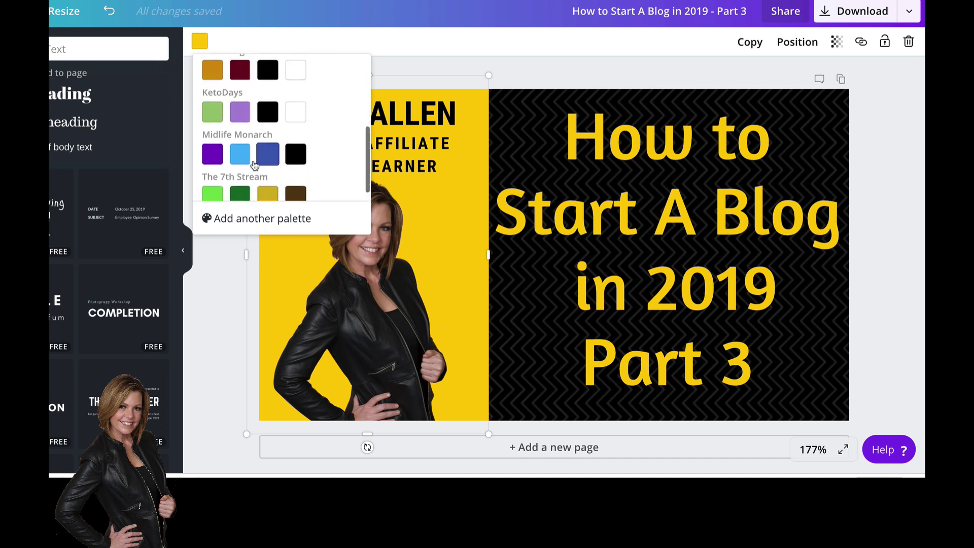
scroll(234, 155, up, 1)
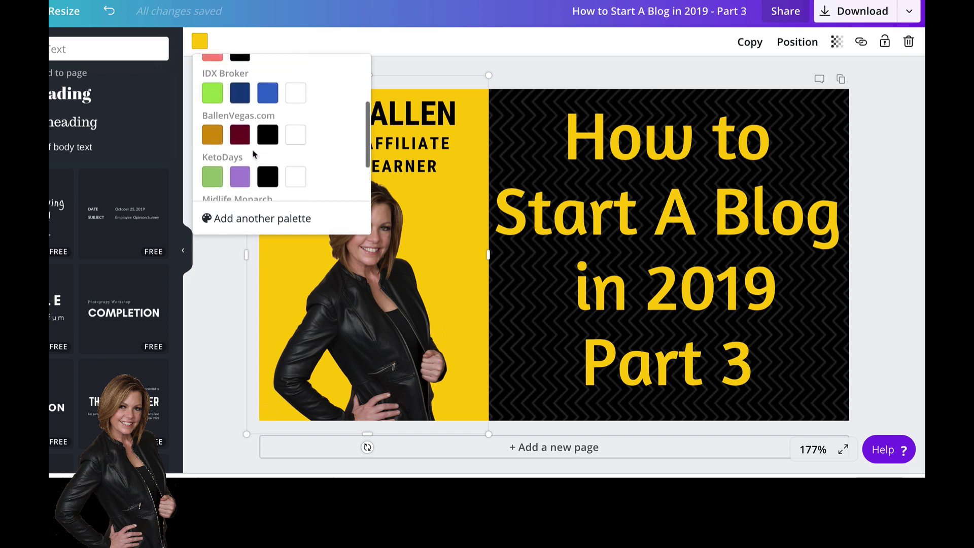
scroll(231, 153, up, 1)
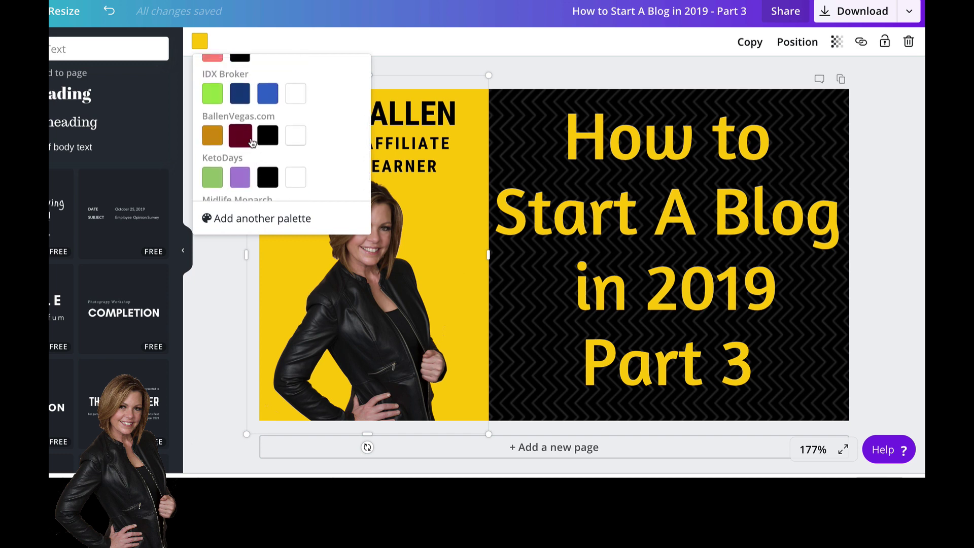
scroll(251, 142, up, 1)
scroll(271, 145, up, 1)
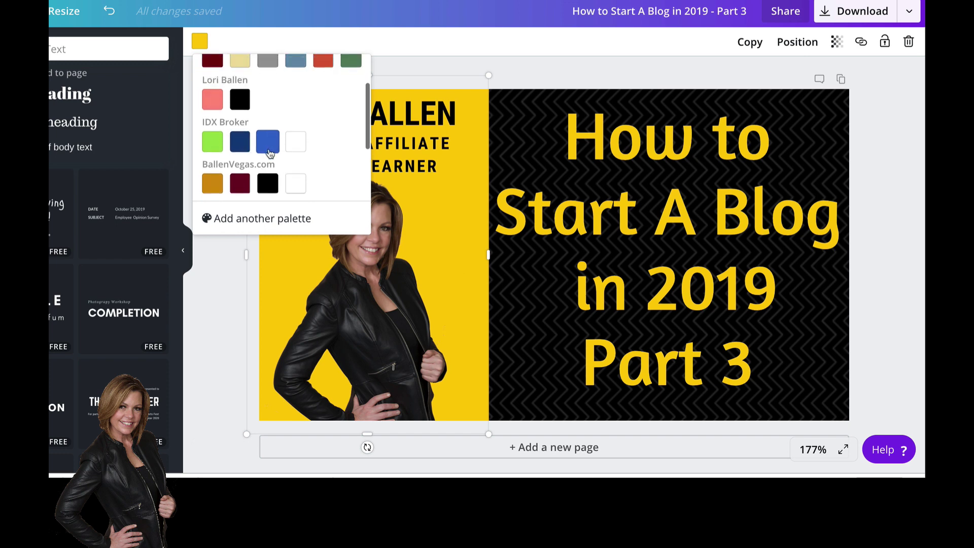
scroll(271, 153, up, 1)
scroll(270, 154, up, 1)
scroll(266, 151, down, 5)
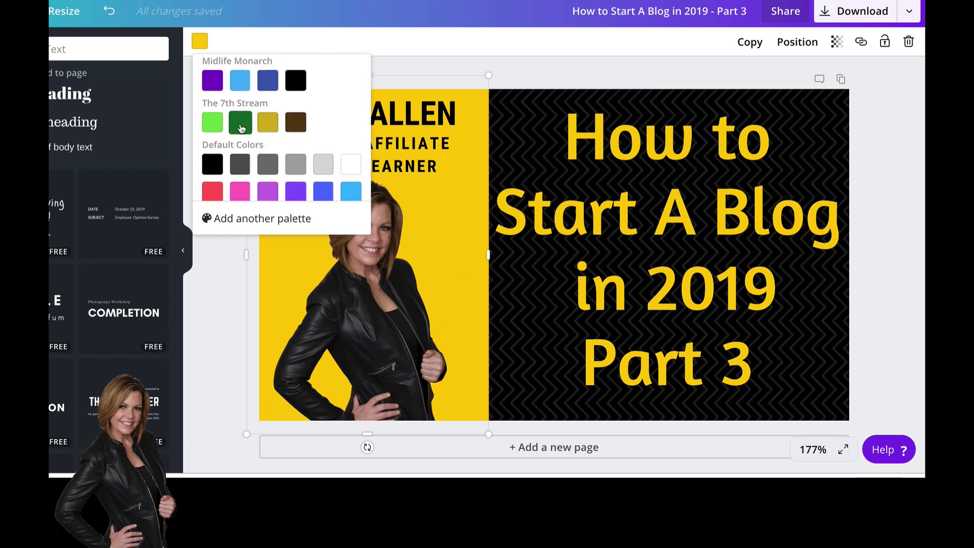
click(212, 127)
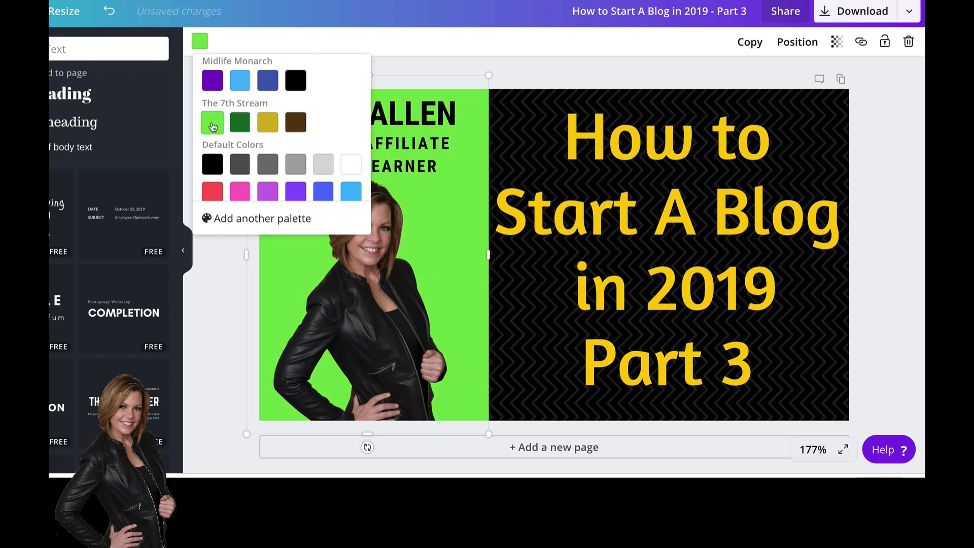
Step: Change the "How to Start A Blog in 2019 Part 3" title text to the bright green of the "The 7th Stream" palette
click(615, 142)
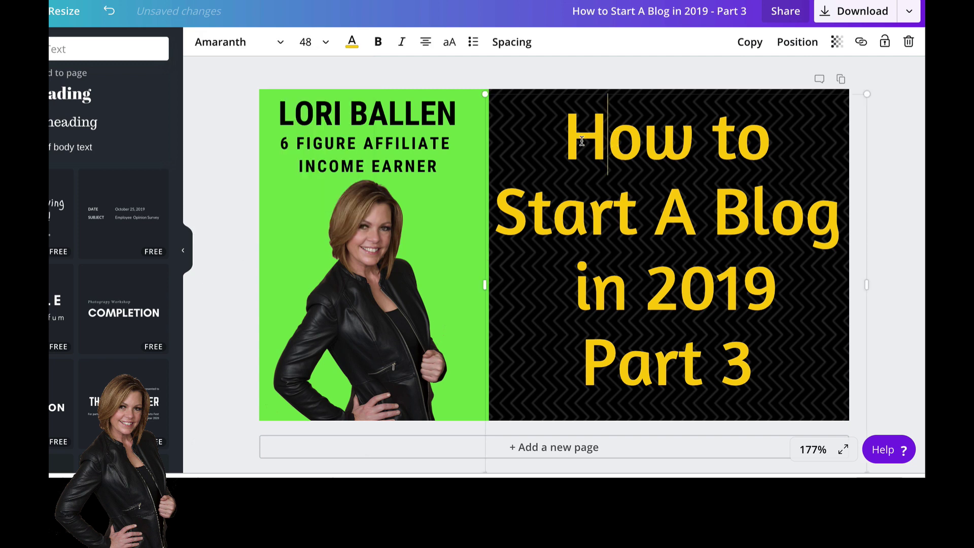
click(357, 45)
scroll(401, 122, down, 3)
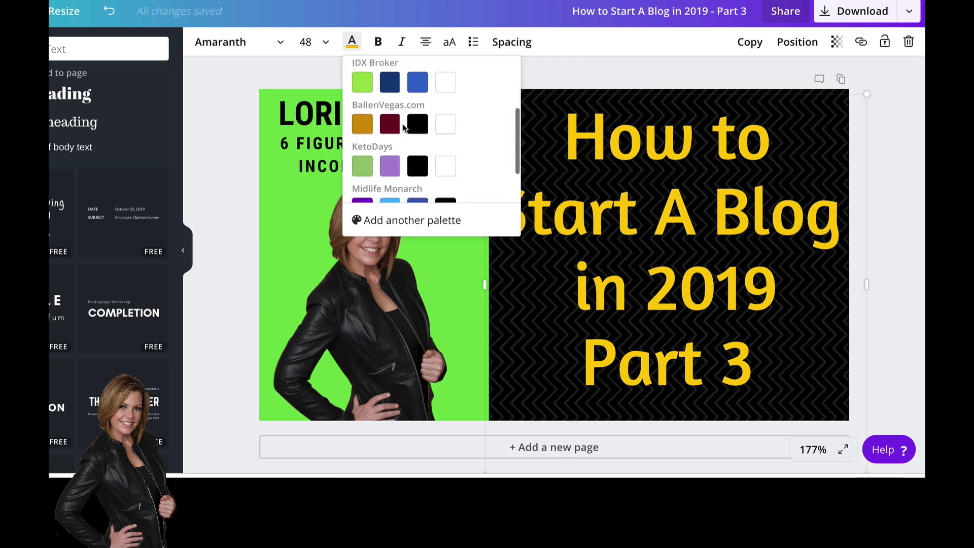
scroll(361, 144, down, 1)
scroll(362, 139, down, 2)
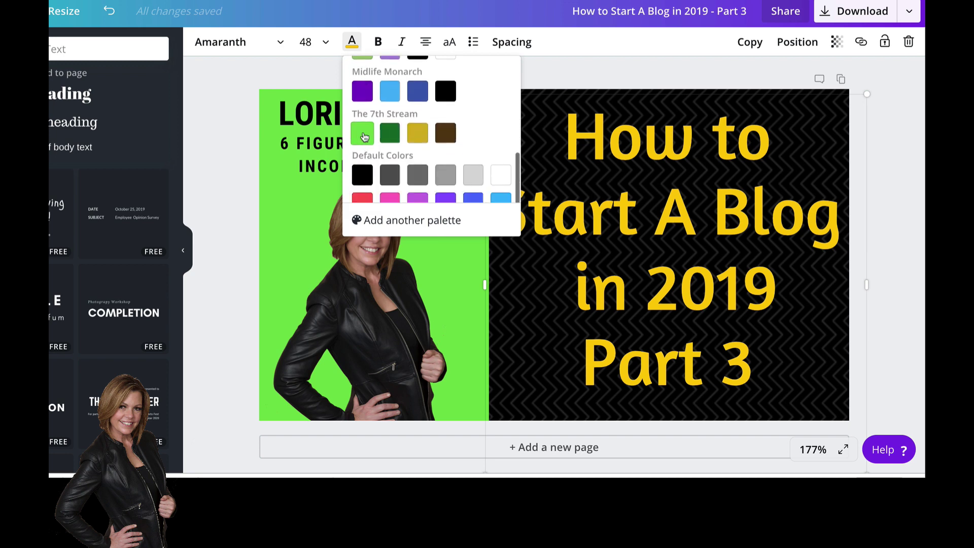
click(363, 134)
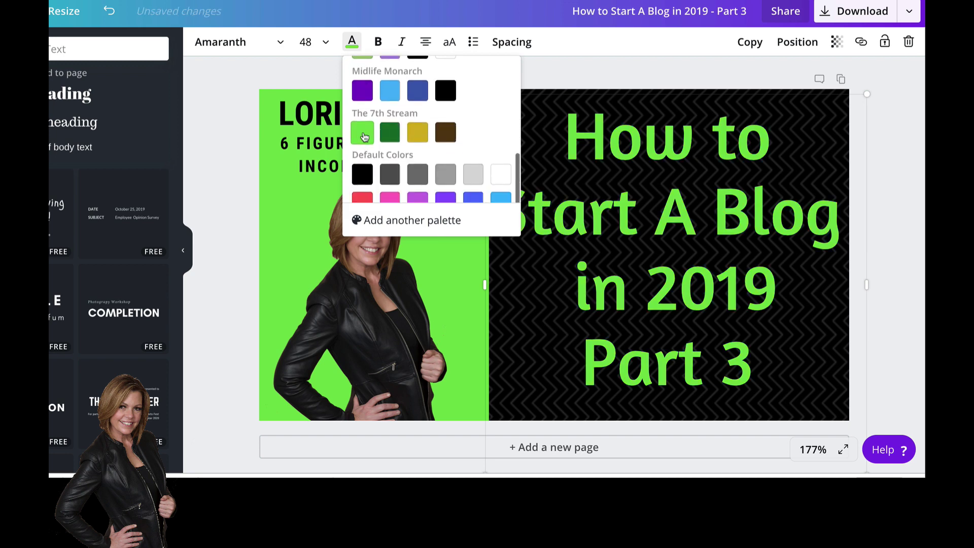
Step: Switch to the "Free Keyword Tool" post in WordPress and view the media library for its featured image
click(909, 124)
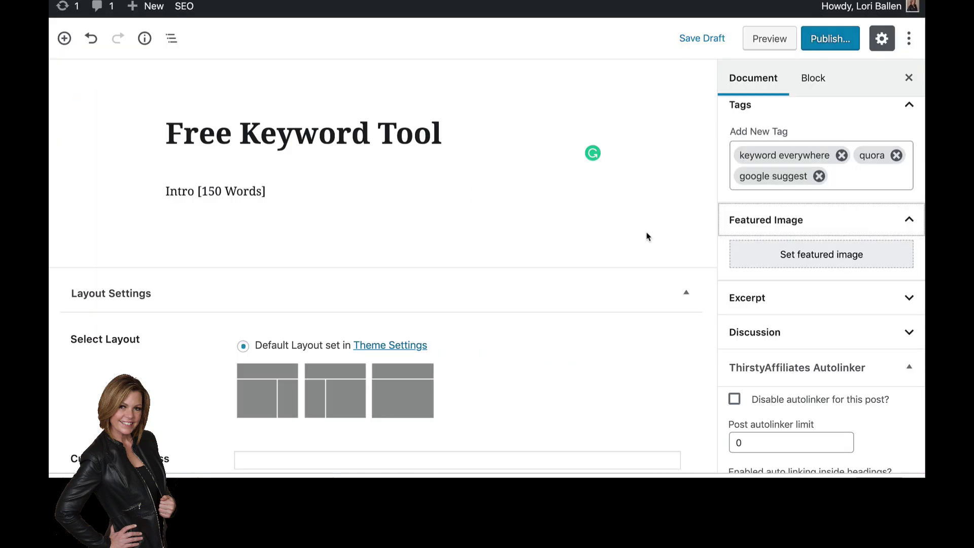
scroll(646, 235, down, 1)
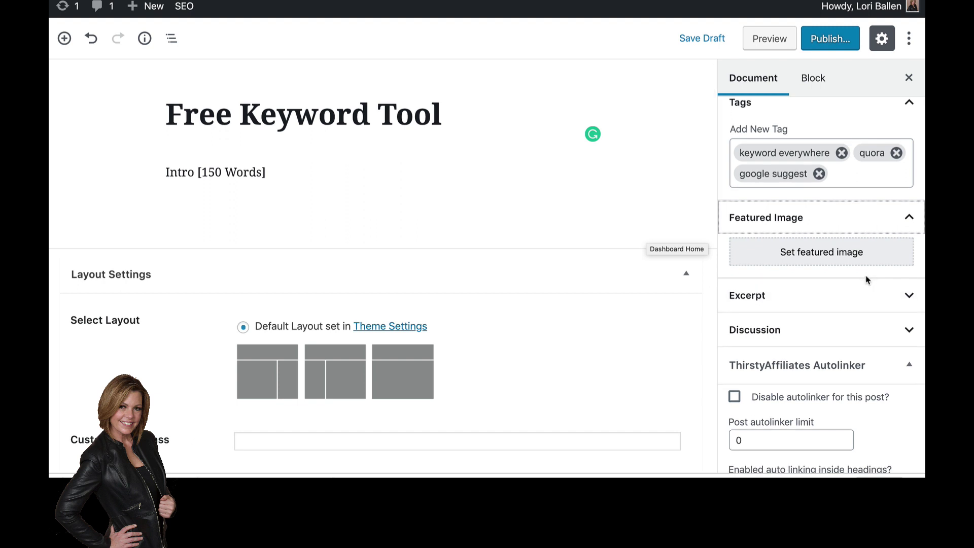
click(830, 259)
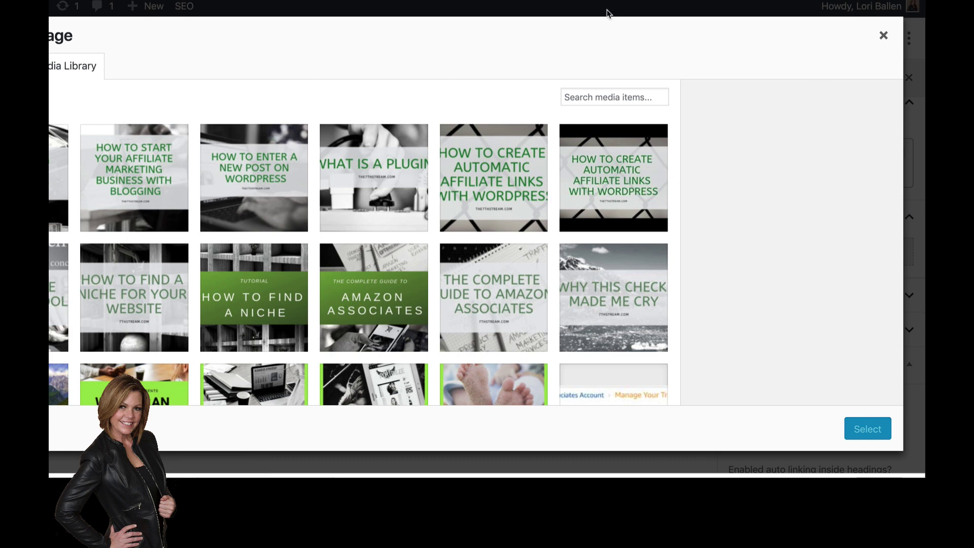
click(923, 55)
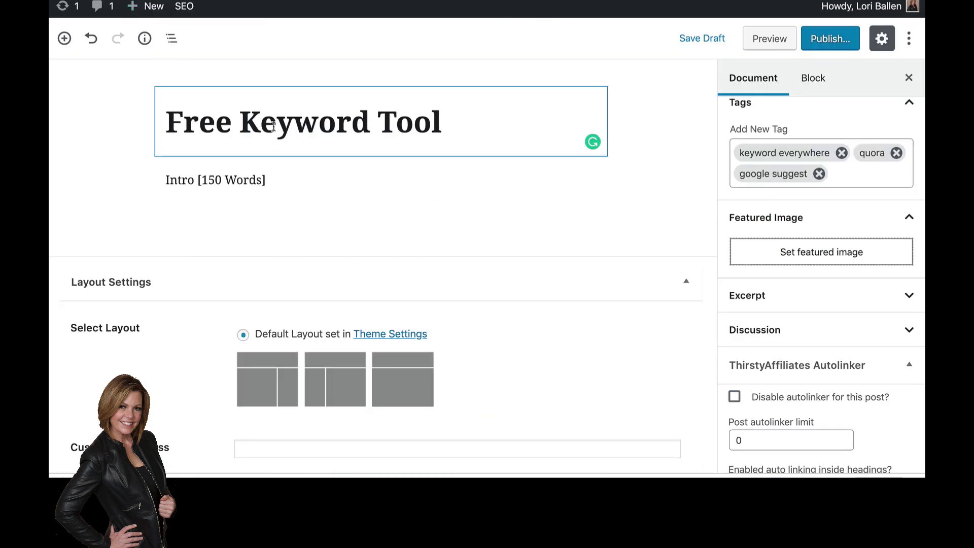
Step: Upload the "How to Start A Blog in 2019 - Part 1.jpg" file from the Desktop as a featured image candidate
click(853, 252)
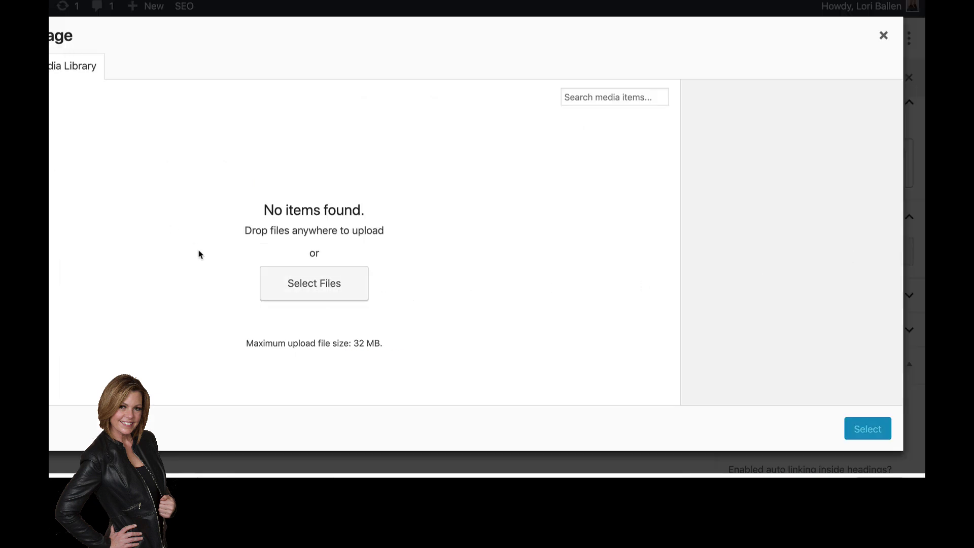
click(329, 285)
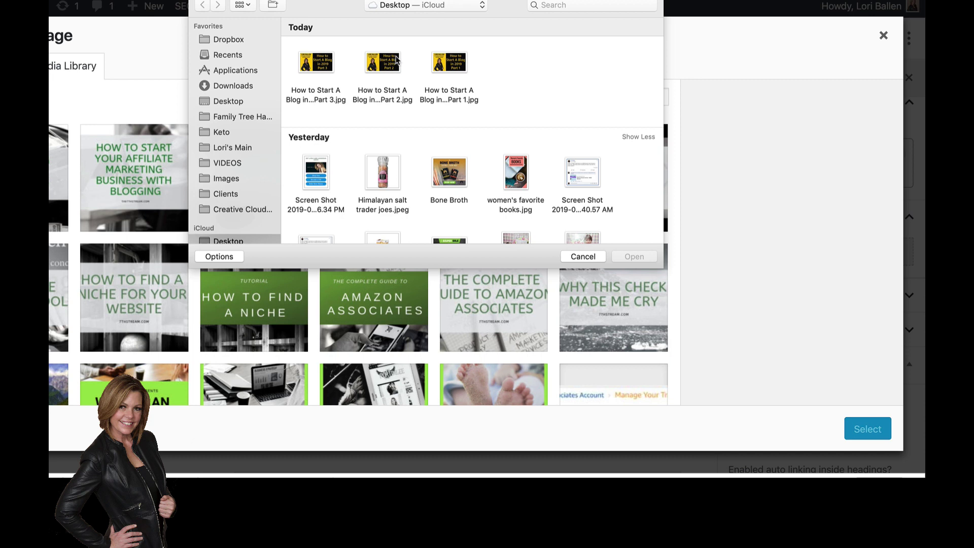
click(449, 66)
click(633, 257)
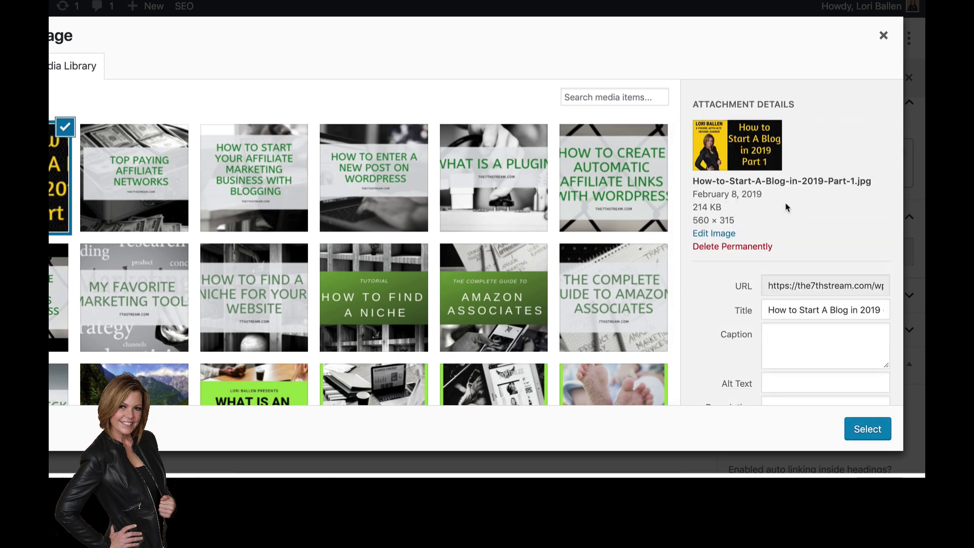
Step: Begin the image's alt text: the pictured woman's name, "is standing in a black leather jacket with the words", ending with "6 figure affiliate earner and"
scroll(761, 203, down, 3)
scroll(737, 213, down, 1)
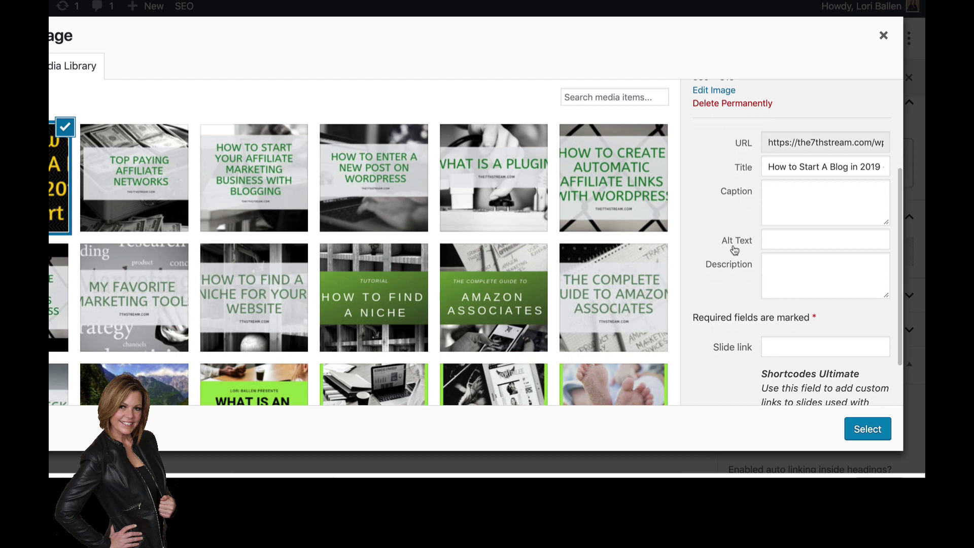
click(778, 238)
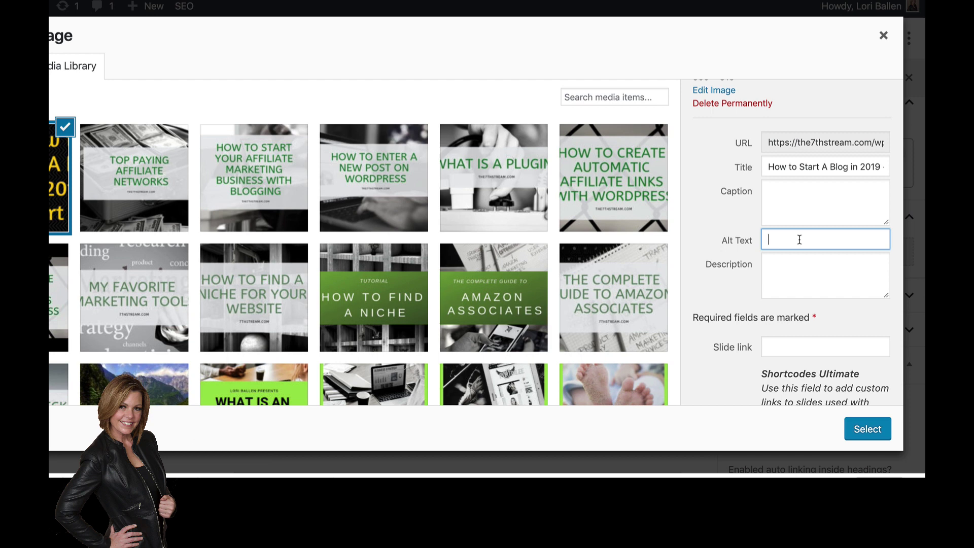
text(Lori Ballen p)
key(BackSpace)
text(ois)
key(BackSpace)
key(BackSpace)
key(BackSpace)
text(is standing in a black)
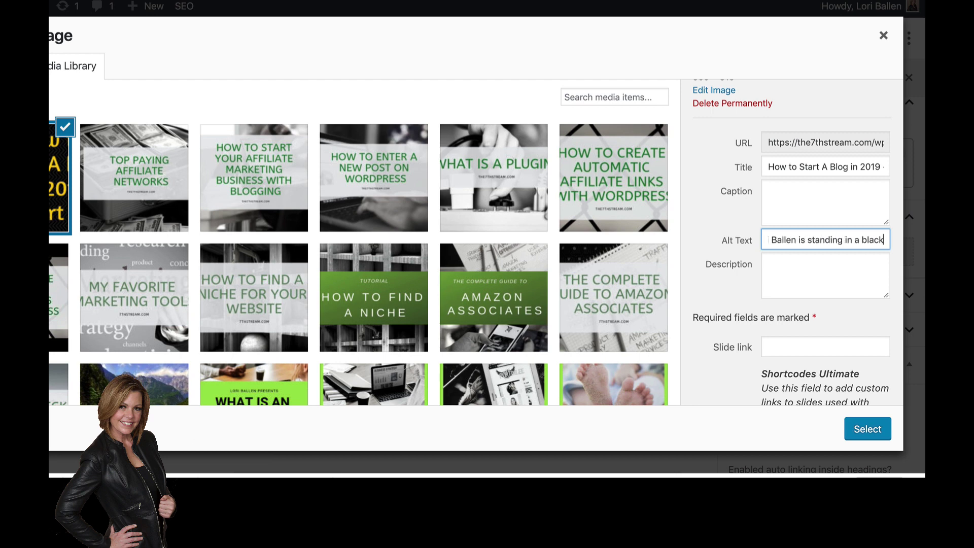
text( leather jacke)
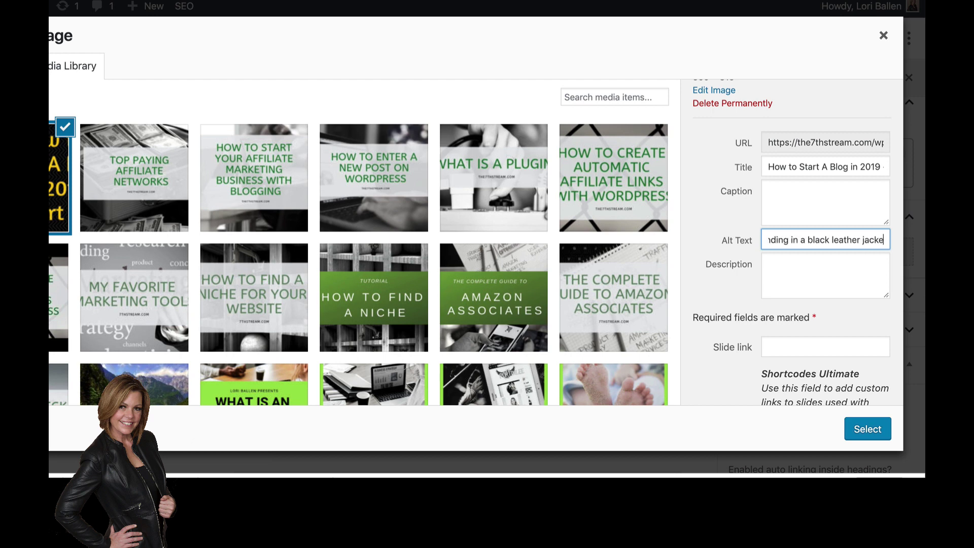
text(t with the words)
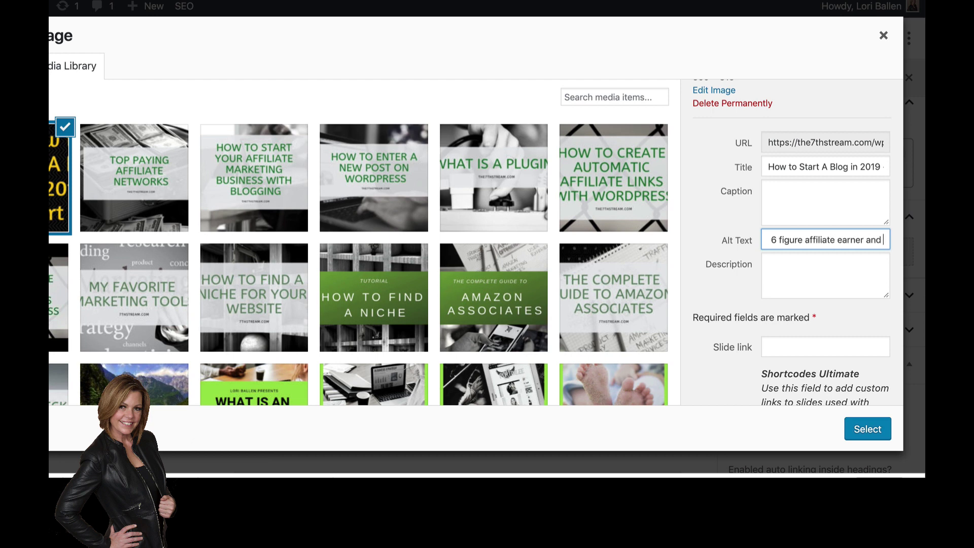
Step: Complete the alt text with "next panel reads how to start a blog in 2019 part 1", correcting the typing errors
text(xt palen)
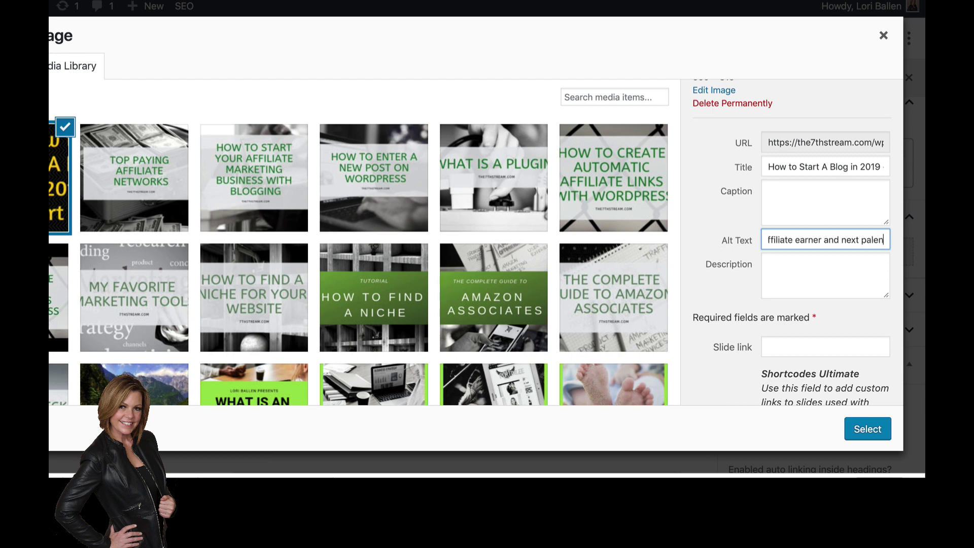
key(BackSpace)
key(BackSpace)
text(nel rea)
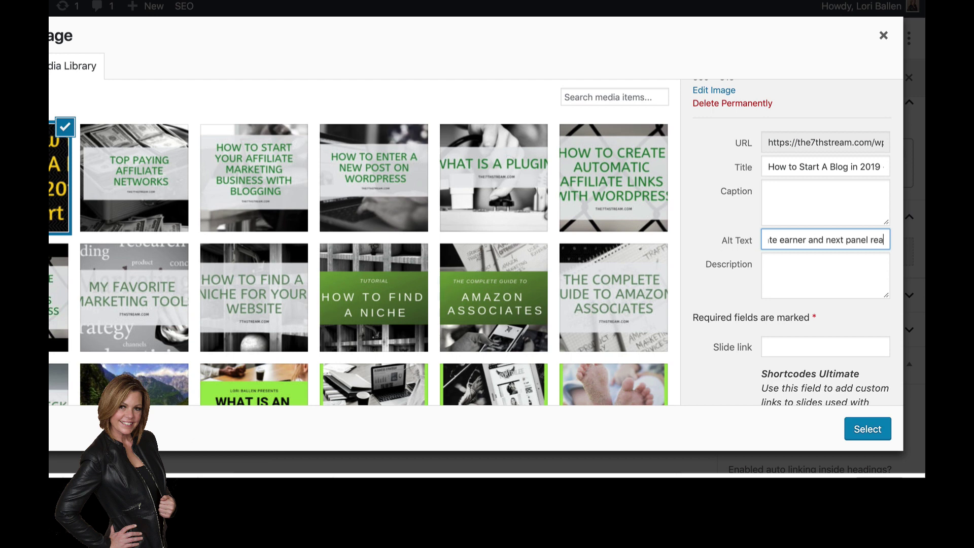
text(ds how to start a)
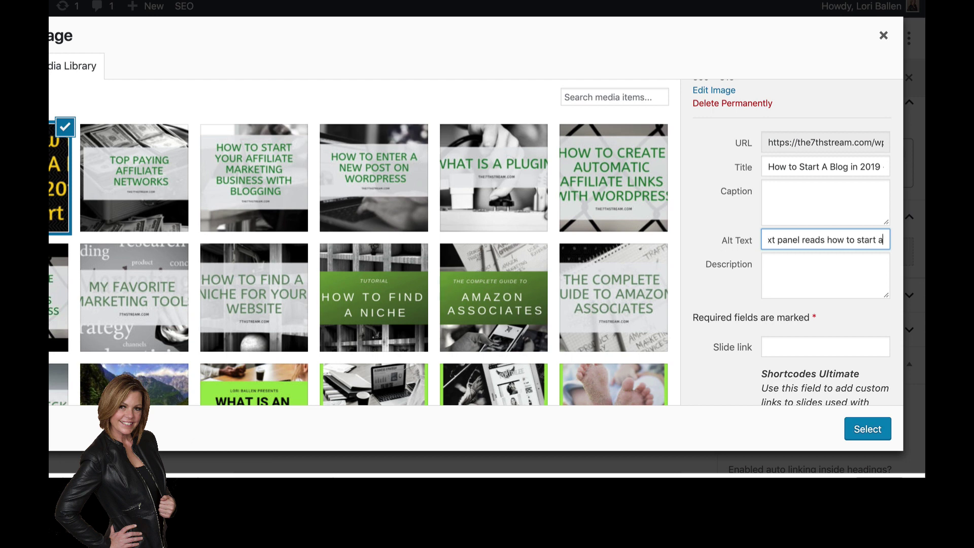
text( bblog in)
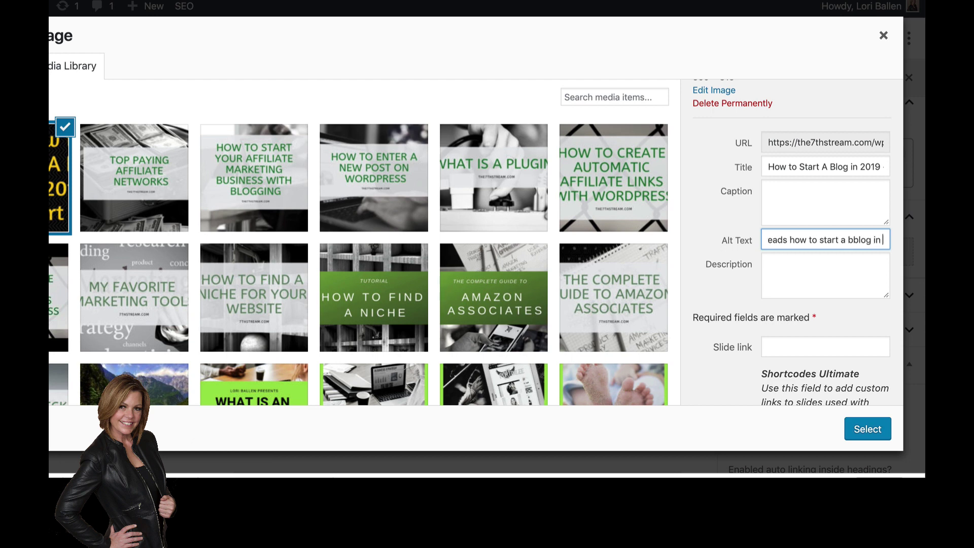
text( 2019 part 1)
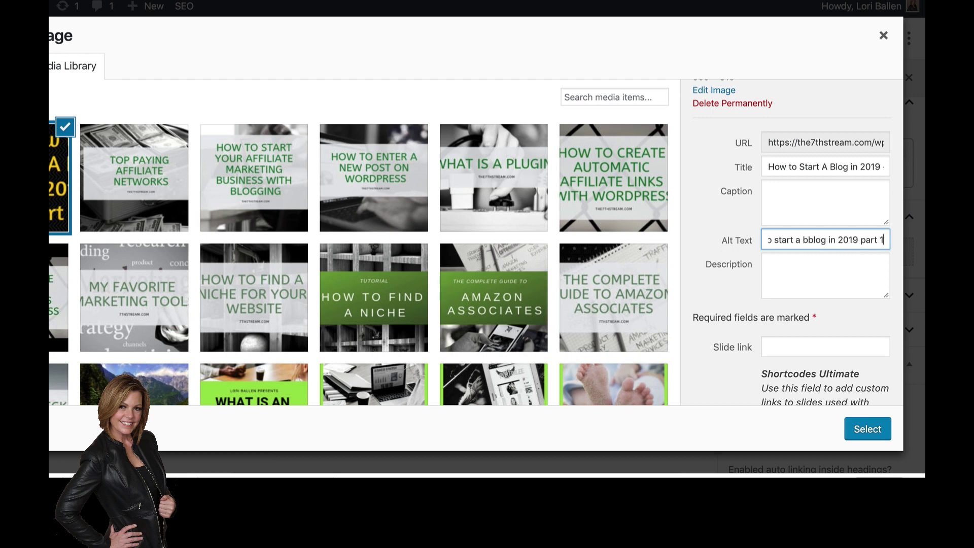
click(817, 239)
key(BackSpace)
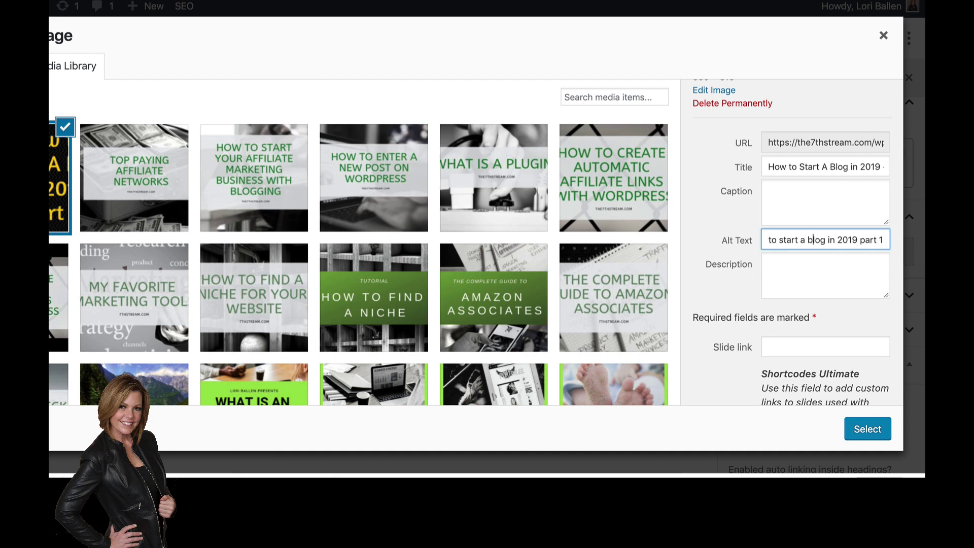
Step: Set the uploaded Part 1 image as the post's featured image and review it in the document settings
click(874, 430)
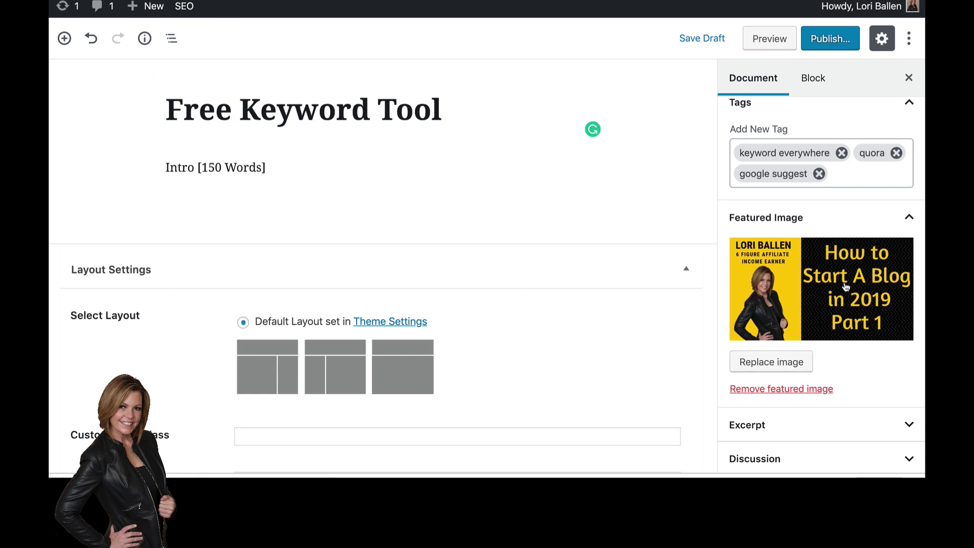
scroll(886, 292, down, 3)
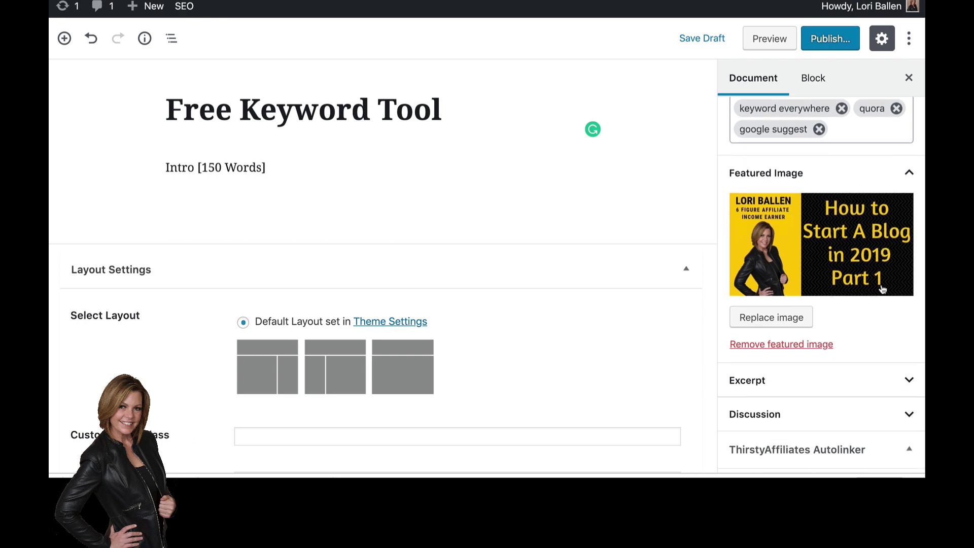
scroll(883, 289, down, 1)
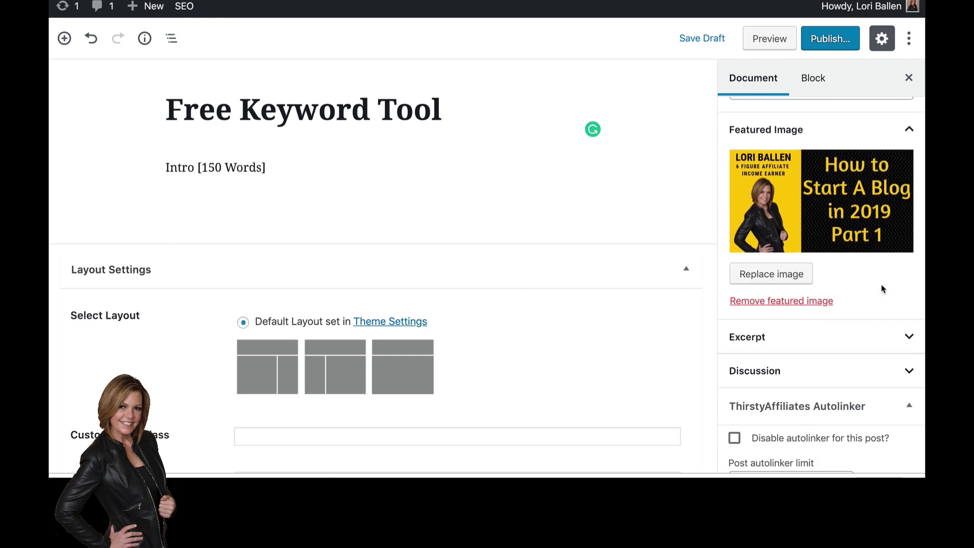